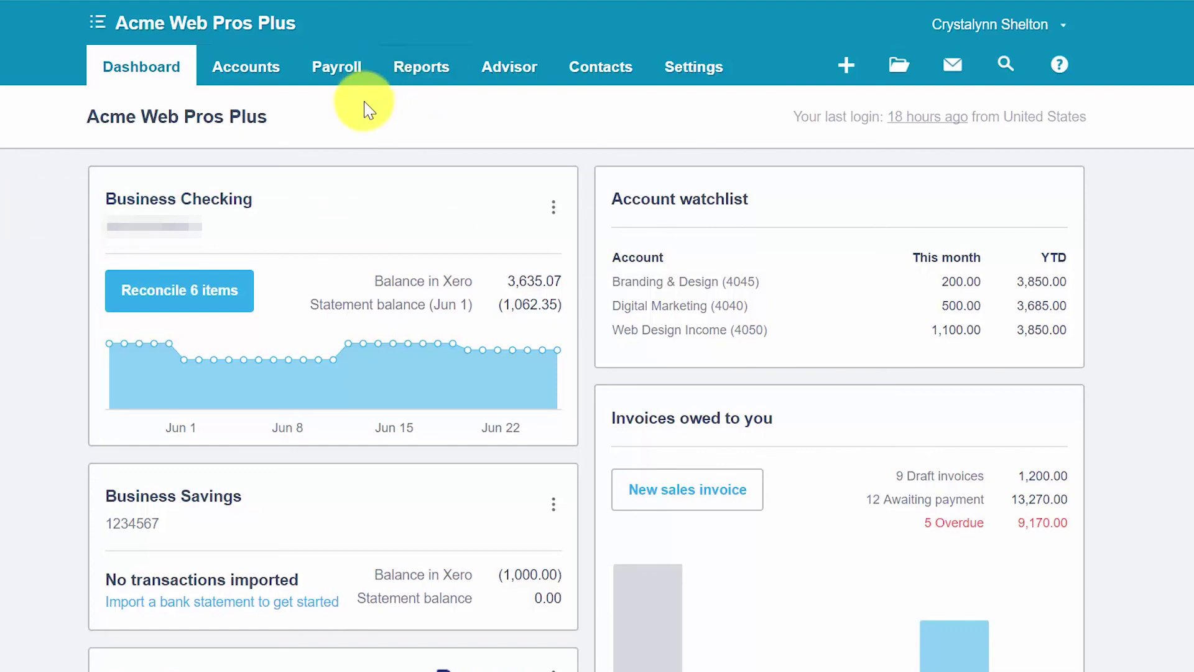
Open All Reports and expand the Purchases section to list all nine purchase reports
click(440, 78)
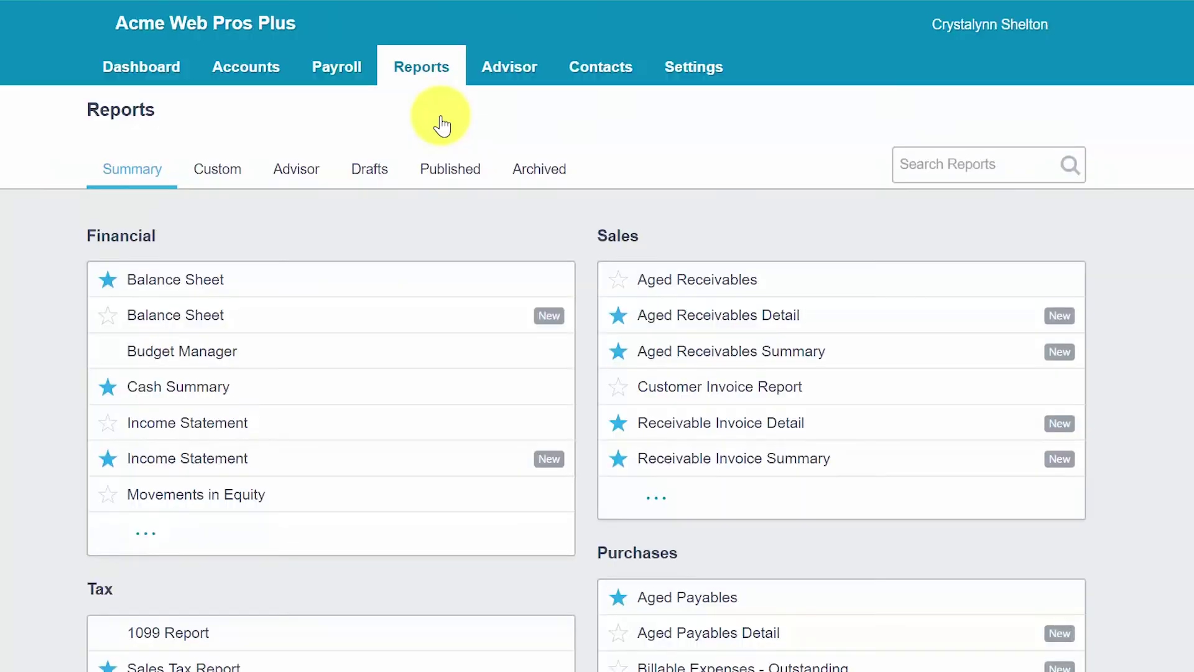
scroll(426, 301, down, 6)
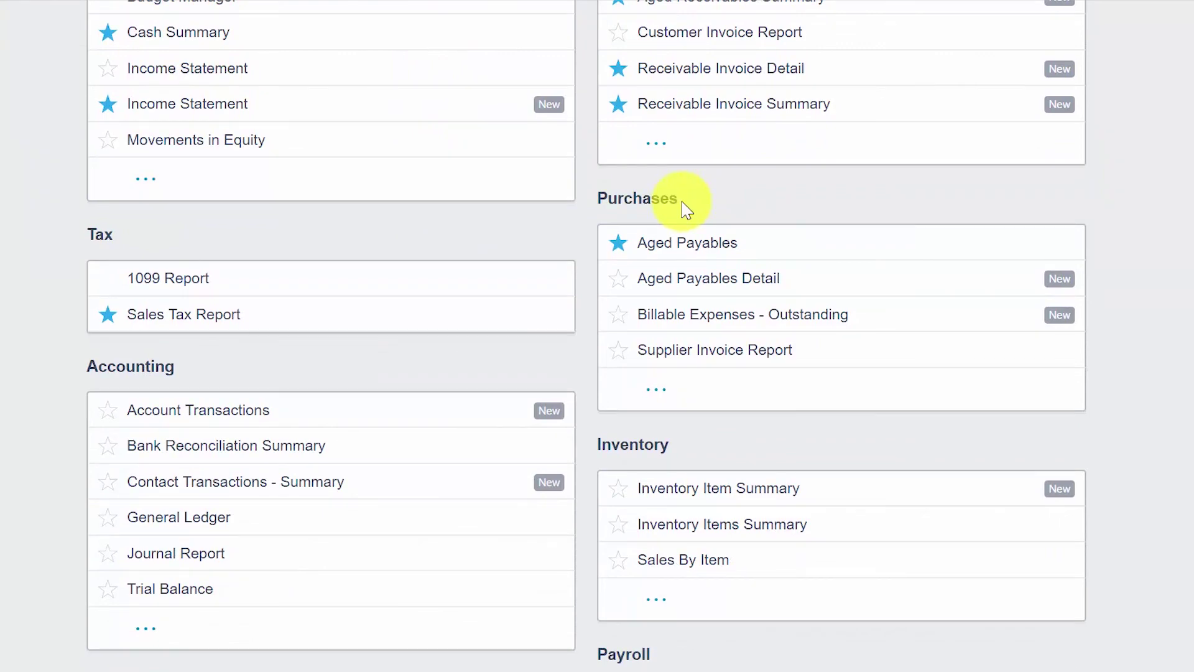
click(657, 403)
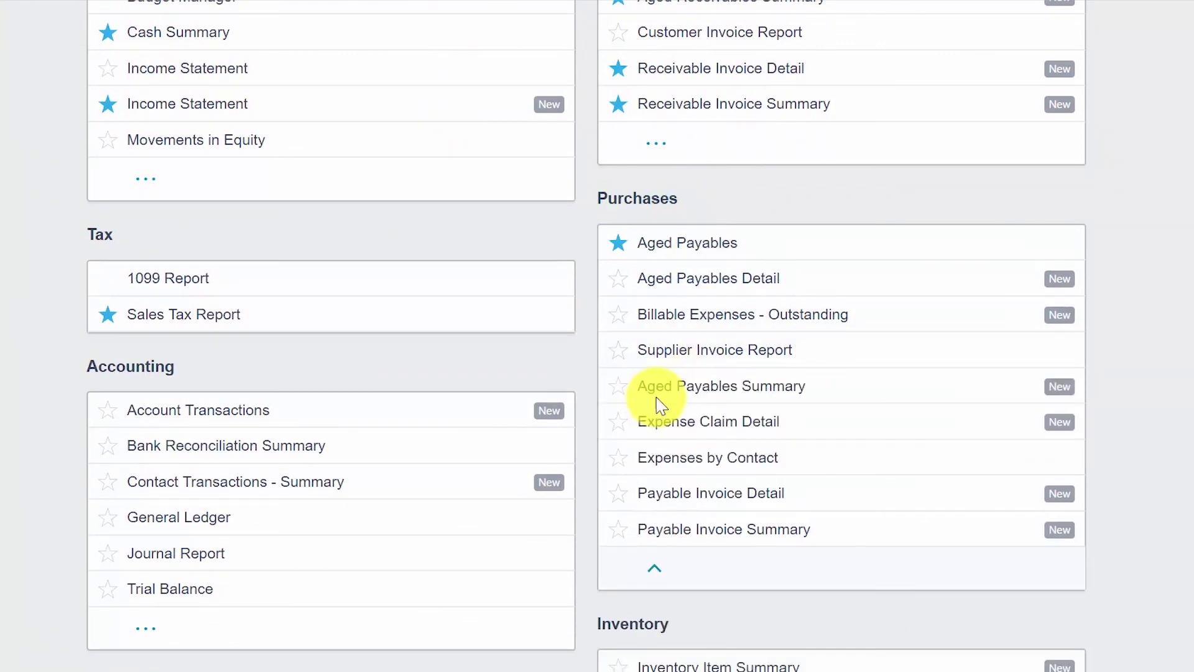
scroll(660, 405, down, 2)
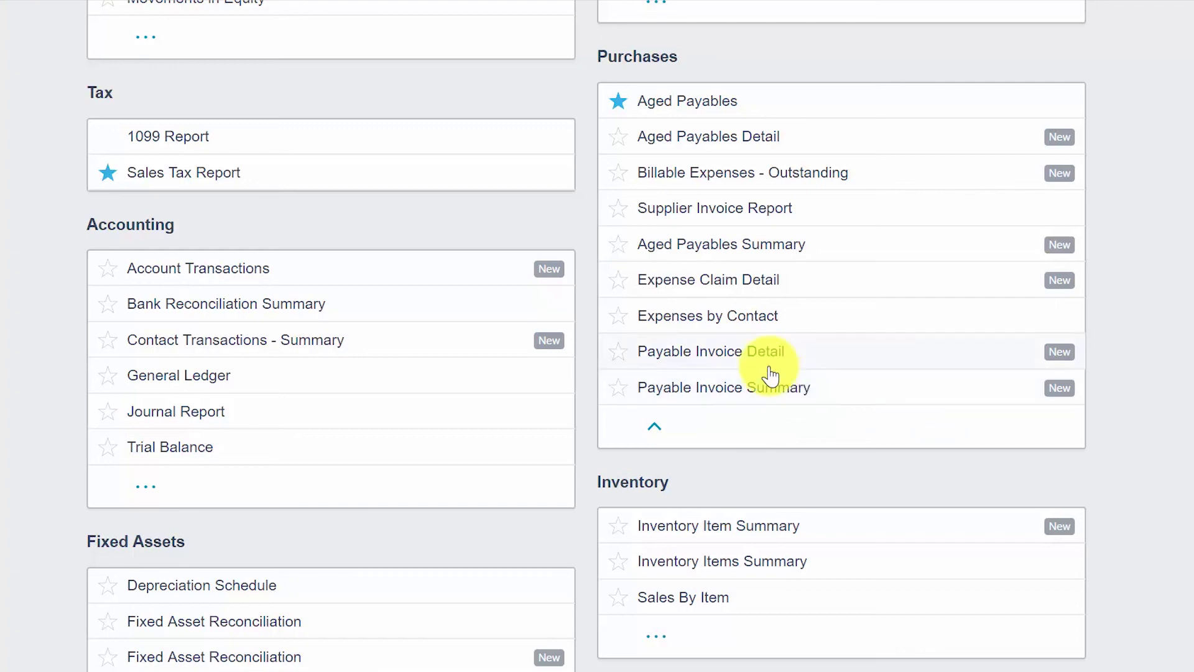
Star Aged Payables Detail, Aged Payables Summary, Payable Invoice Detail and Payable Invoice Summary as favourites
click(616, 113)
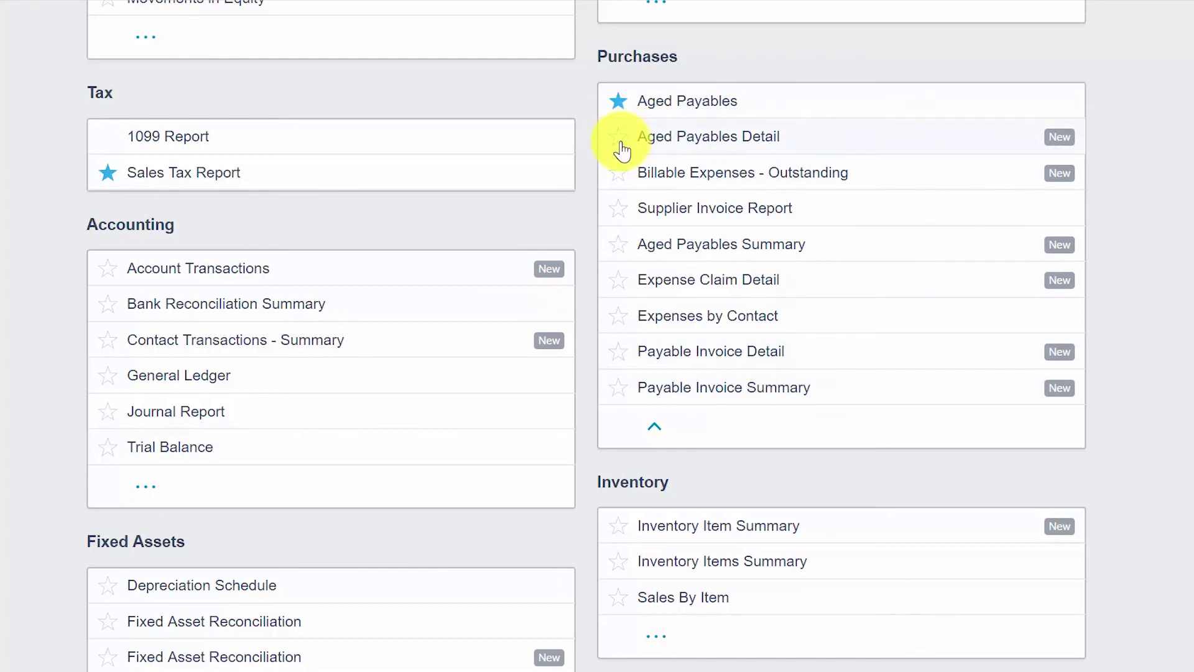
click(620, 143)
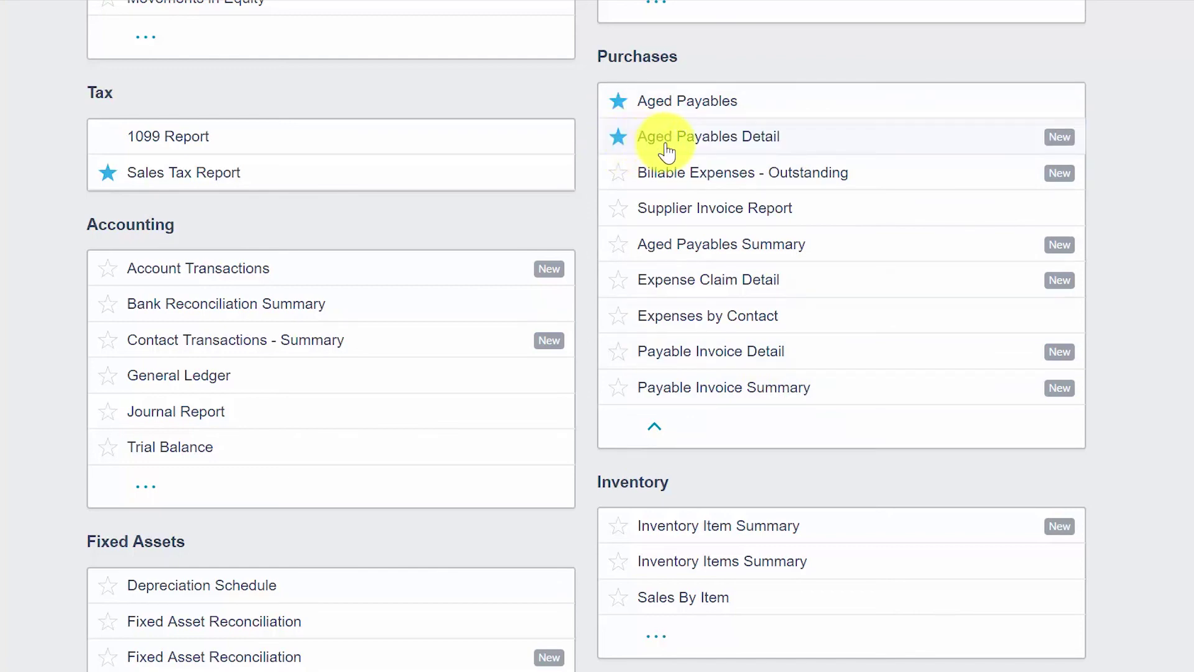
click(619, 250)
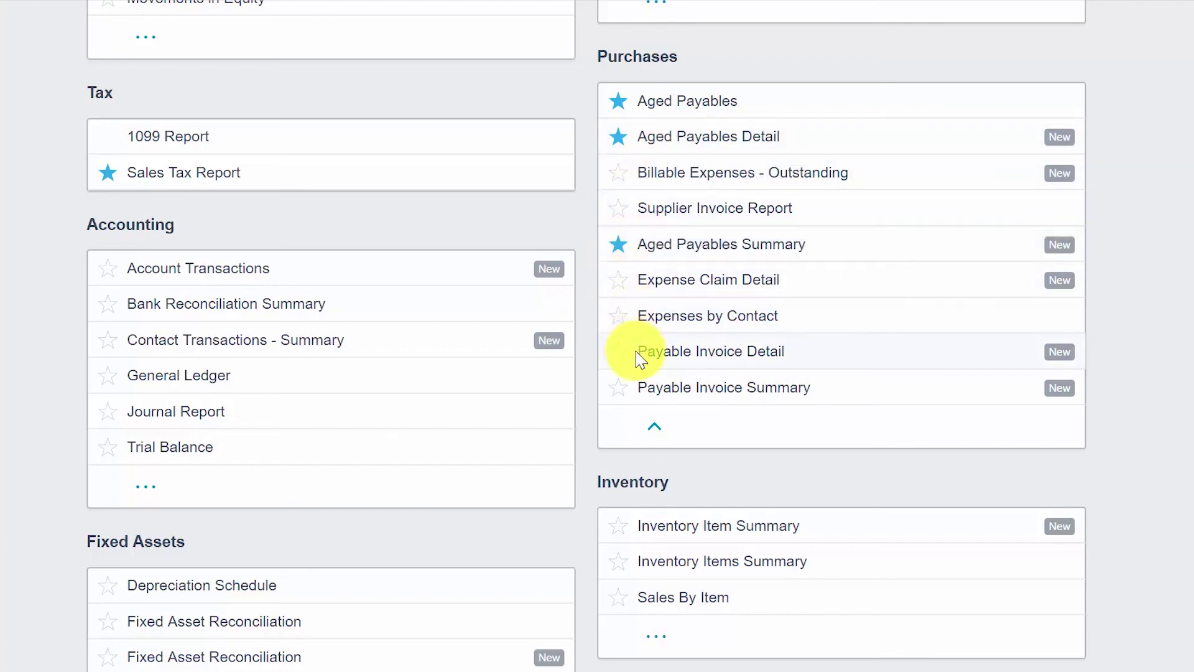
click(620, 352)
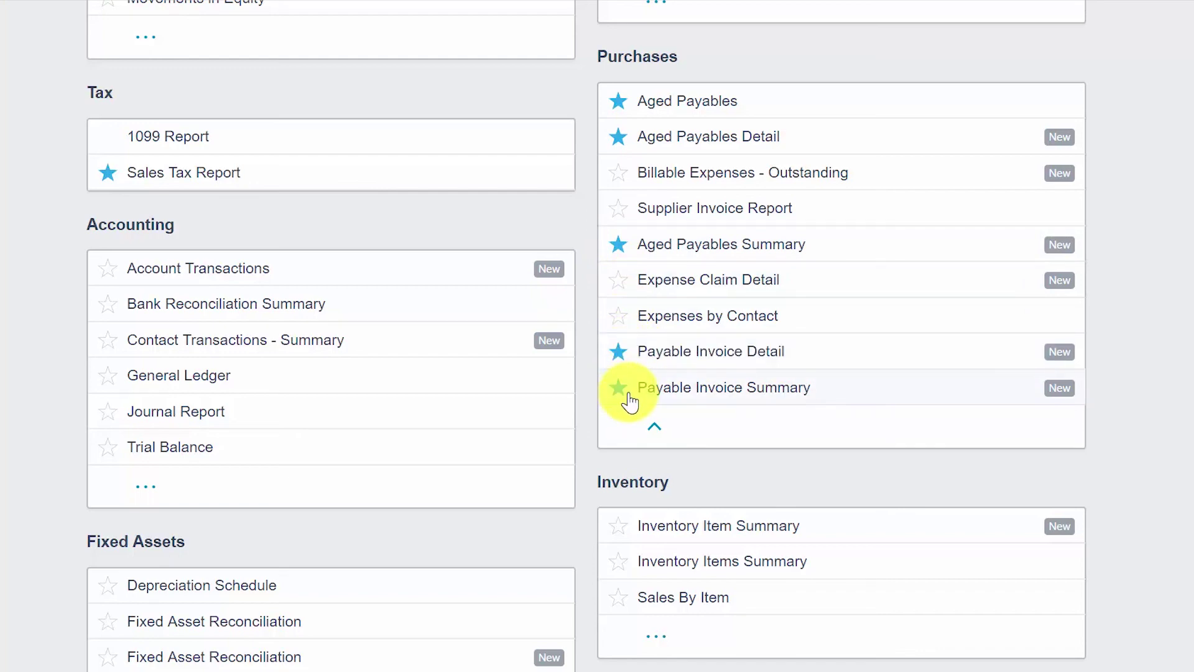
Confirm the newly starred reports appear in the Reports menu's Favorites list
scroll(629, 398, up, 8)
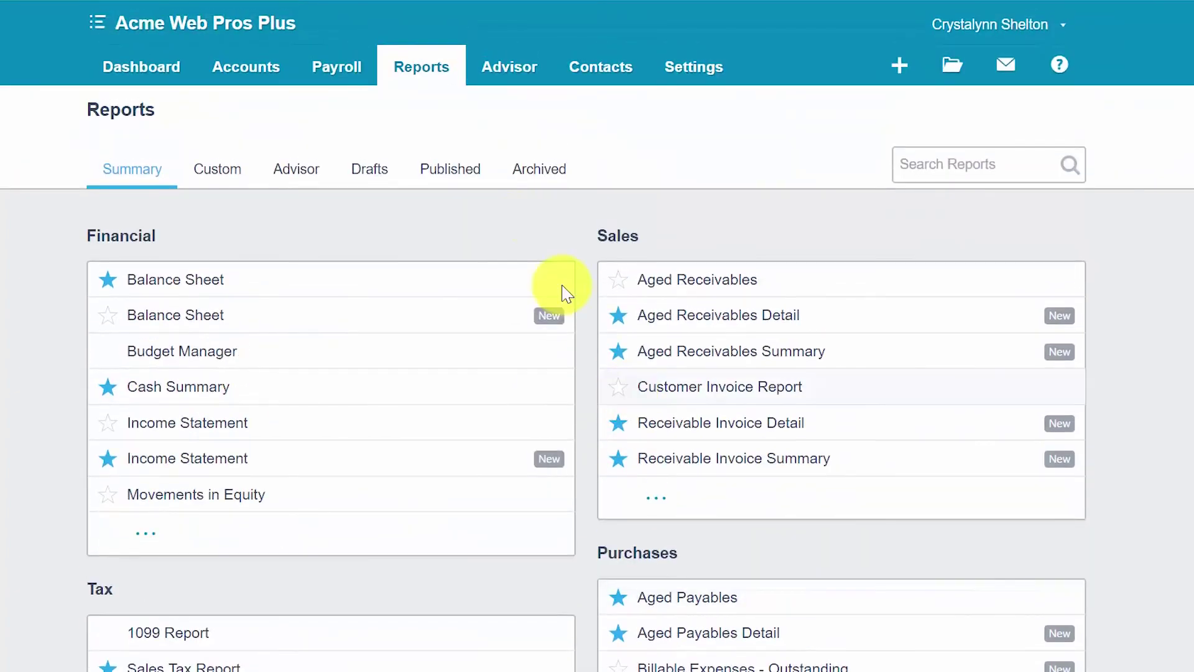
click(441, 75)
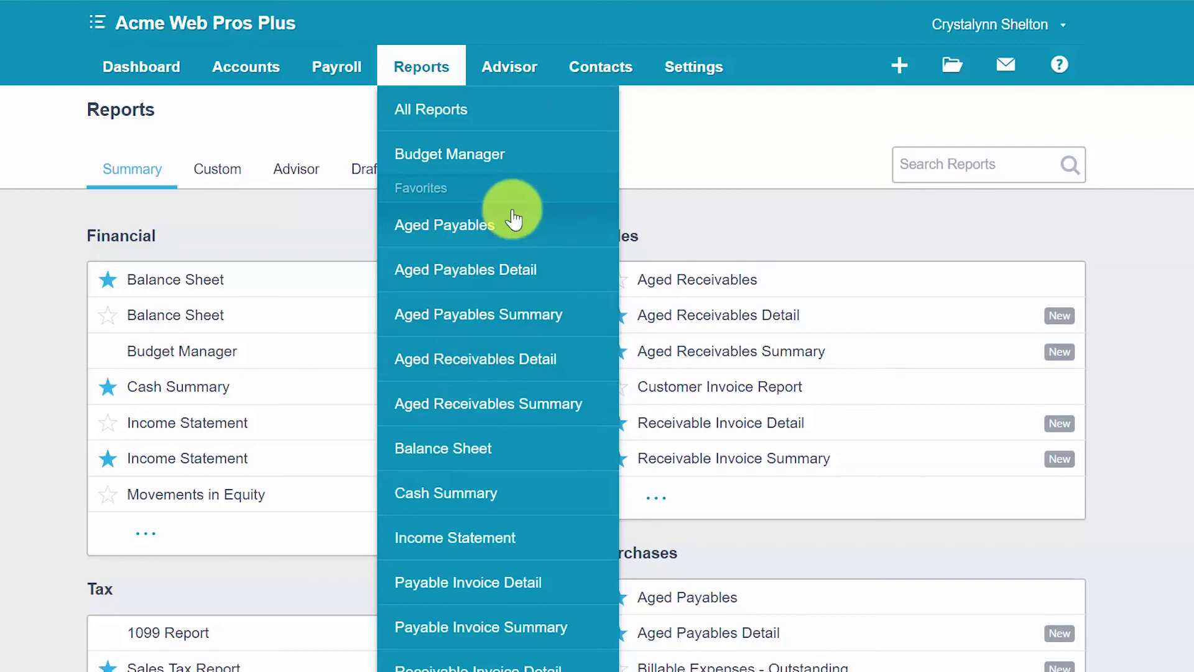
click(692, 184)
scroll(692, 184, down, 3)
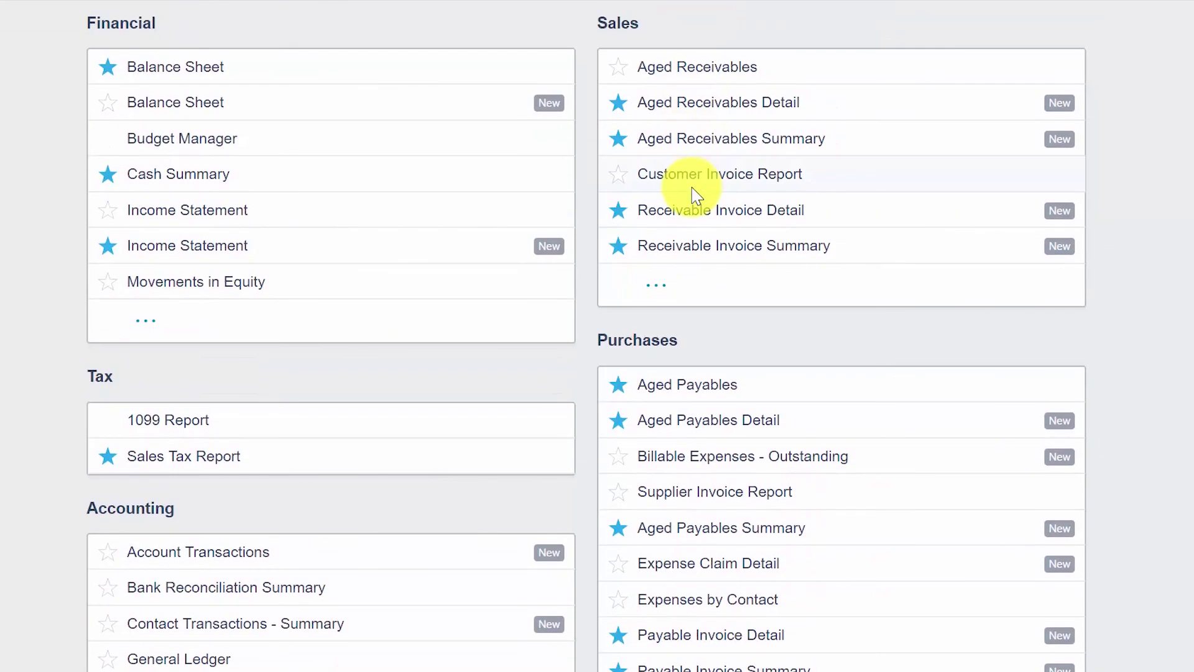
scroll(693, 190, down, 4)
scroll(696, 196, down, 1)
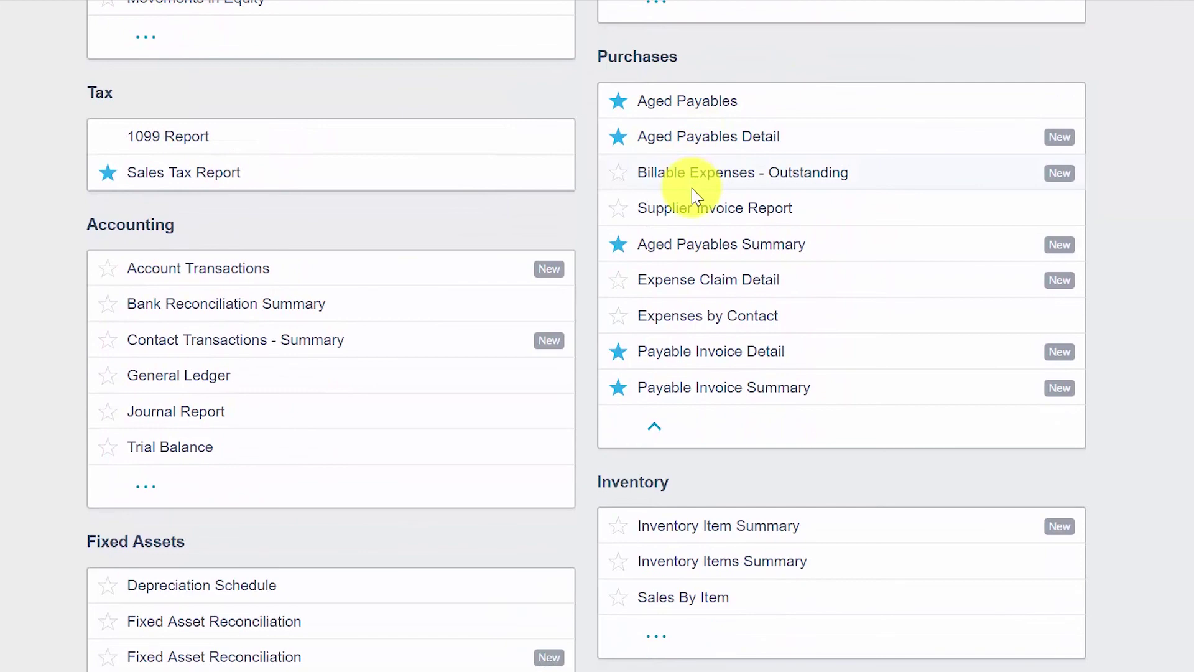
Run Aged Payables Detail and open American Express bill 99999 for 100.00
click(692, 149)
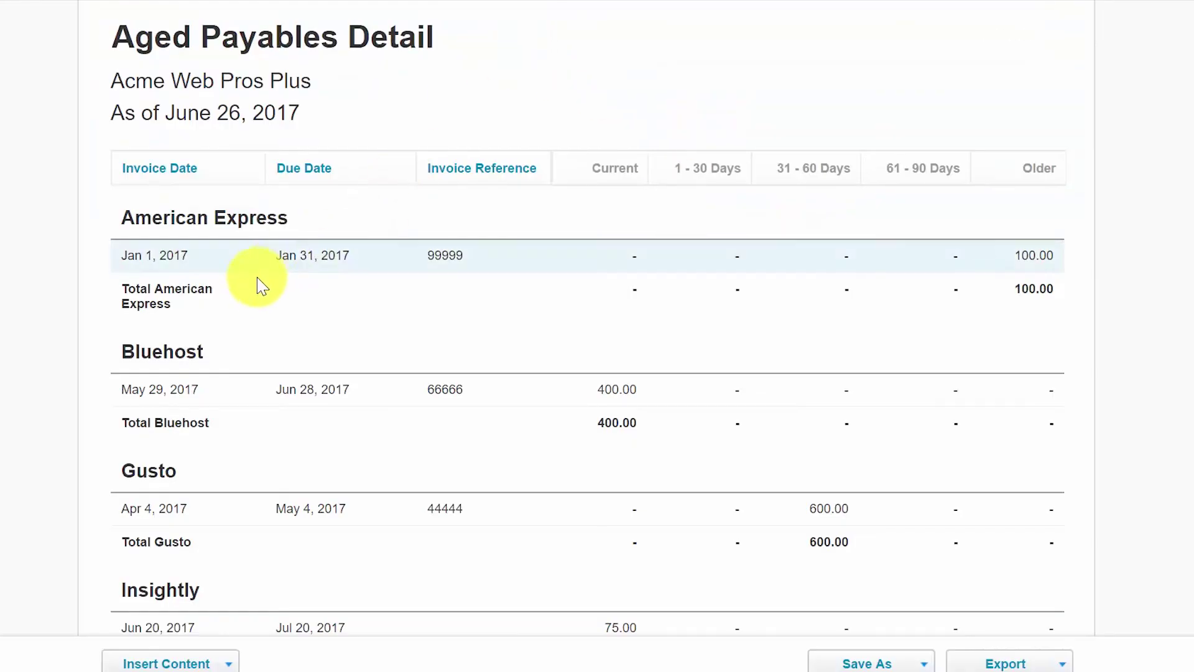
scroll(257, 290, down, 1)
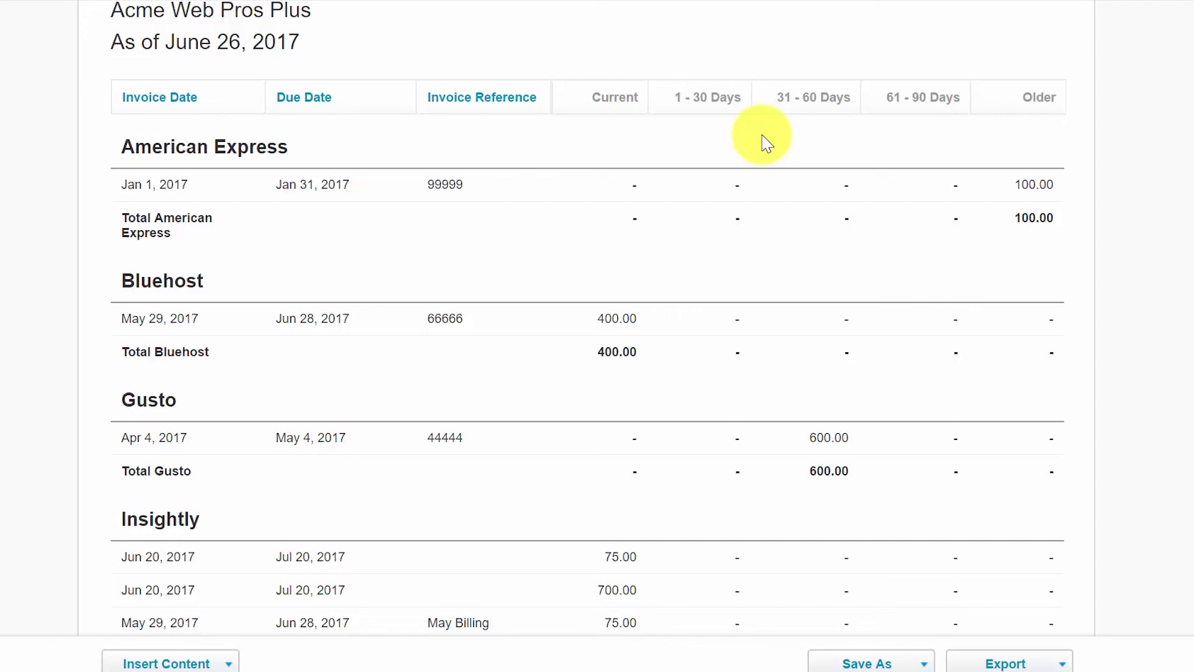
click(445, 194)
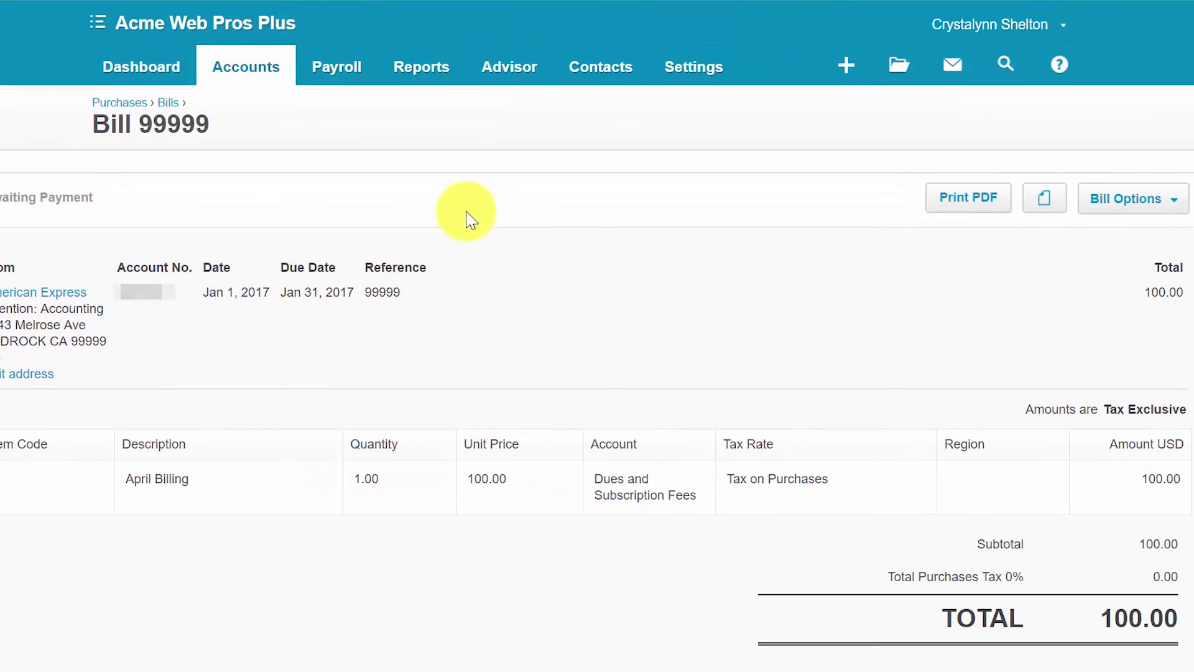
Leave the bill and review Aged Payables Summary, showing 3,820.00 outstanding as of June 26, 2017
click(104, 107)
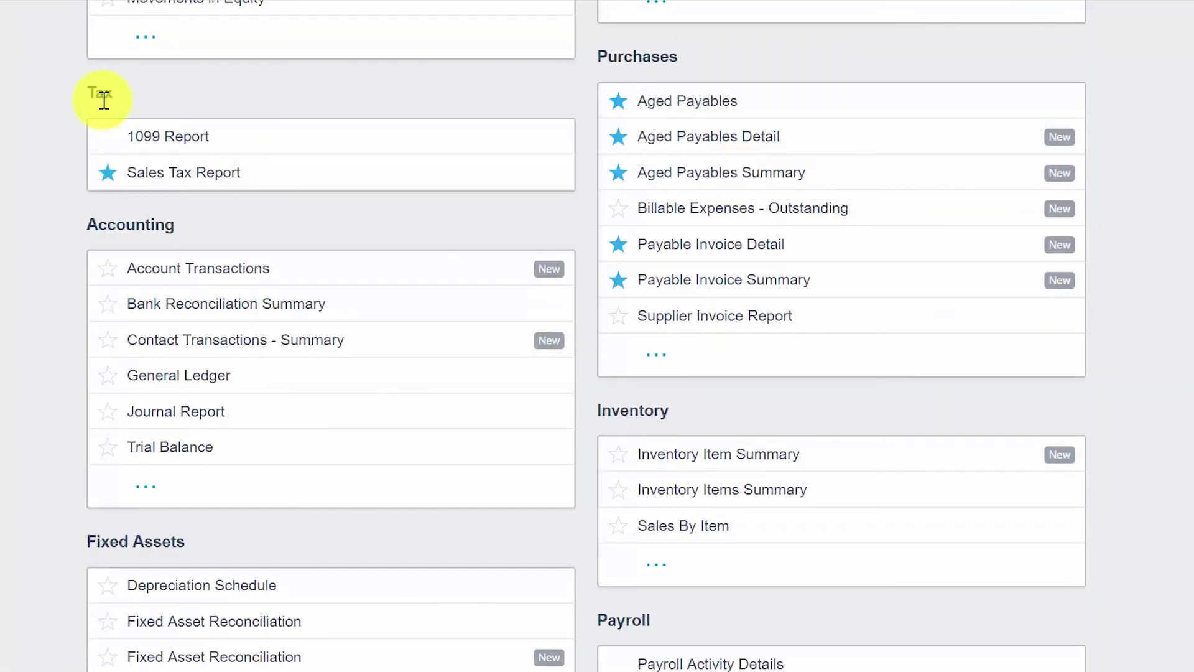
click(781, 180)
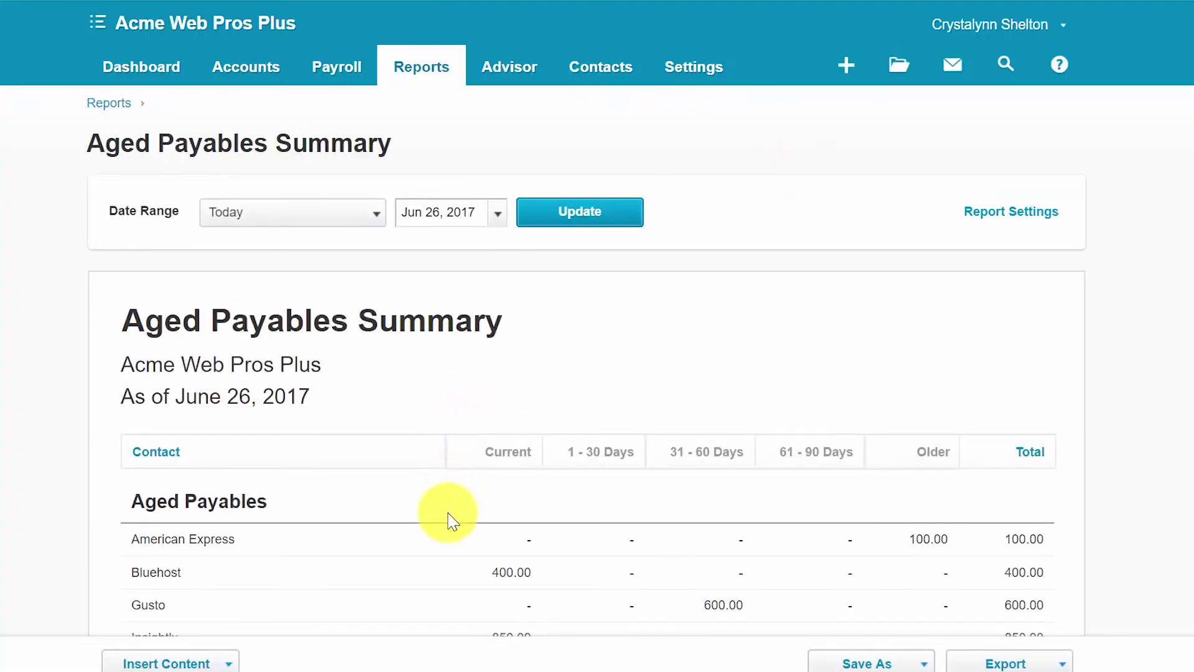
scroll(449, 527, down, 1)
scroll(450, 527, down, 2)
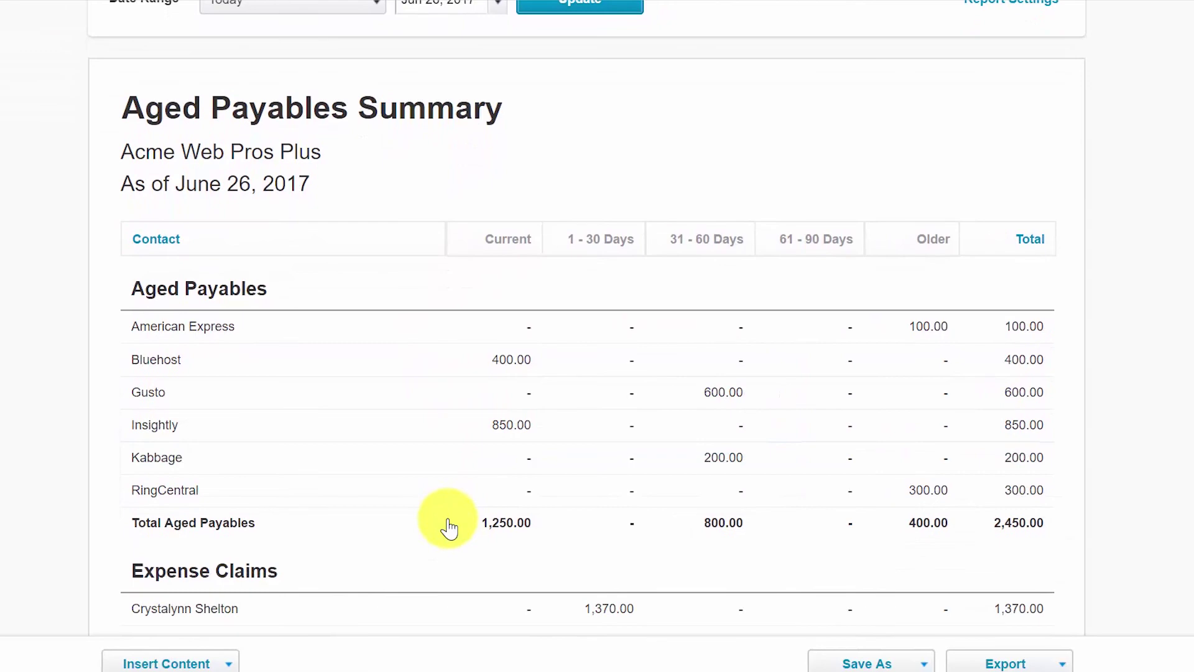
scroll(449, 528, down, 1)
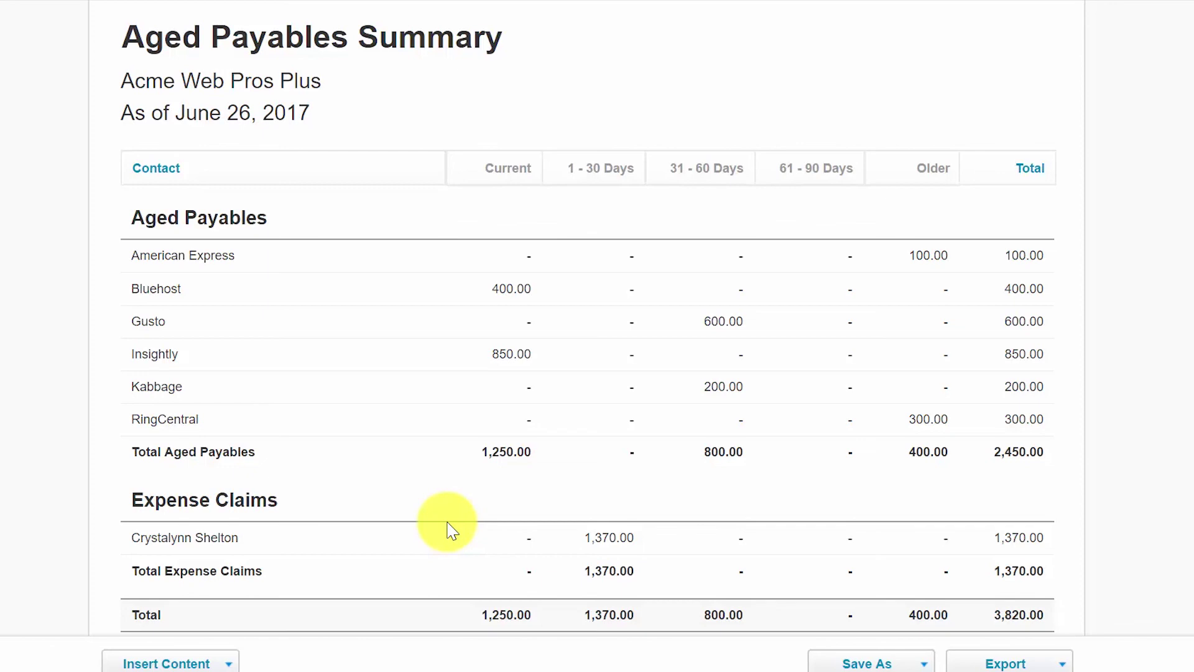
scroll(451, 529, down, 1)
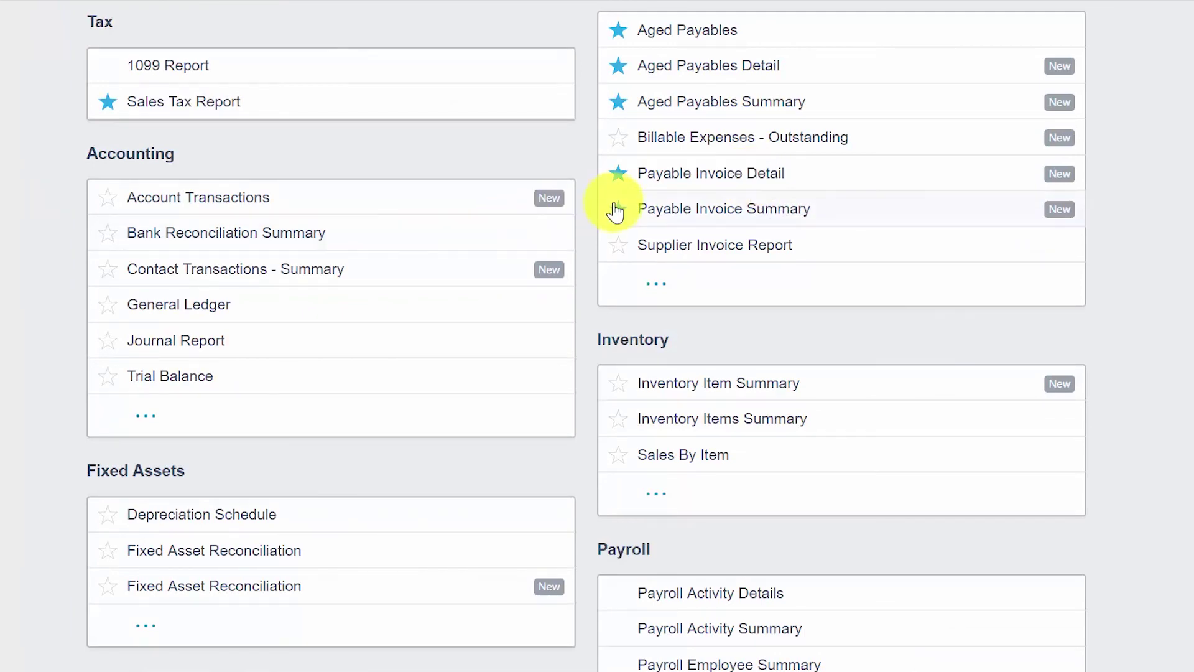
click(647, 177)
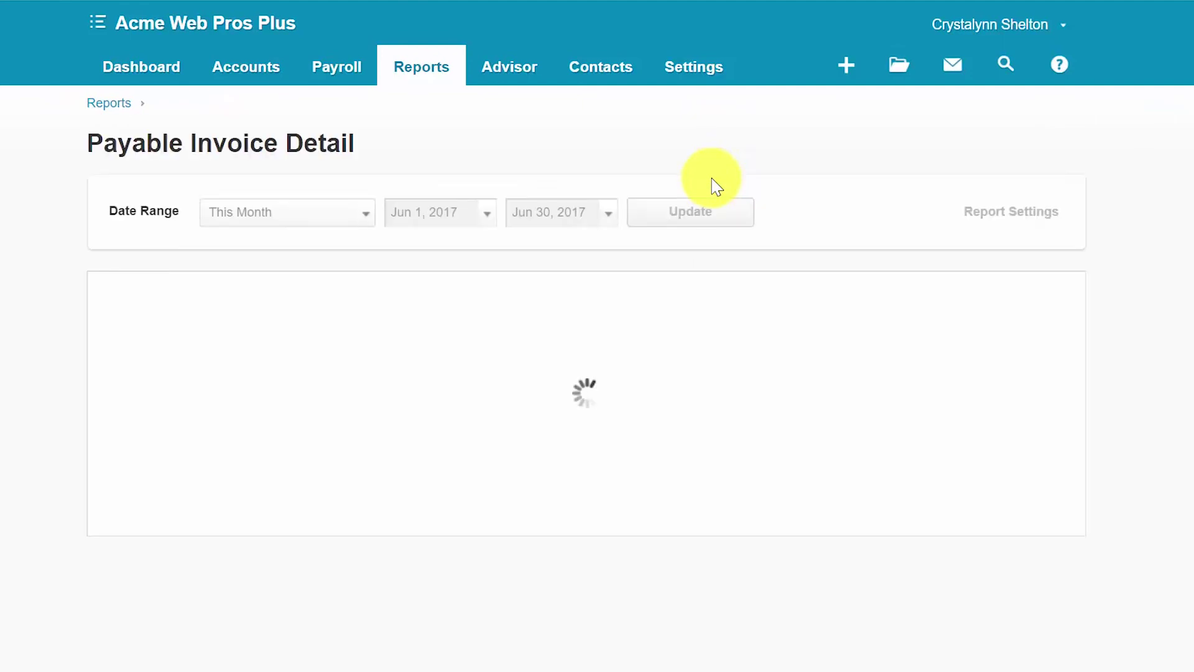
scroll(654, 361, down, 2)
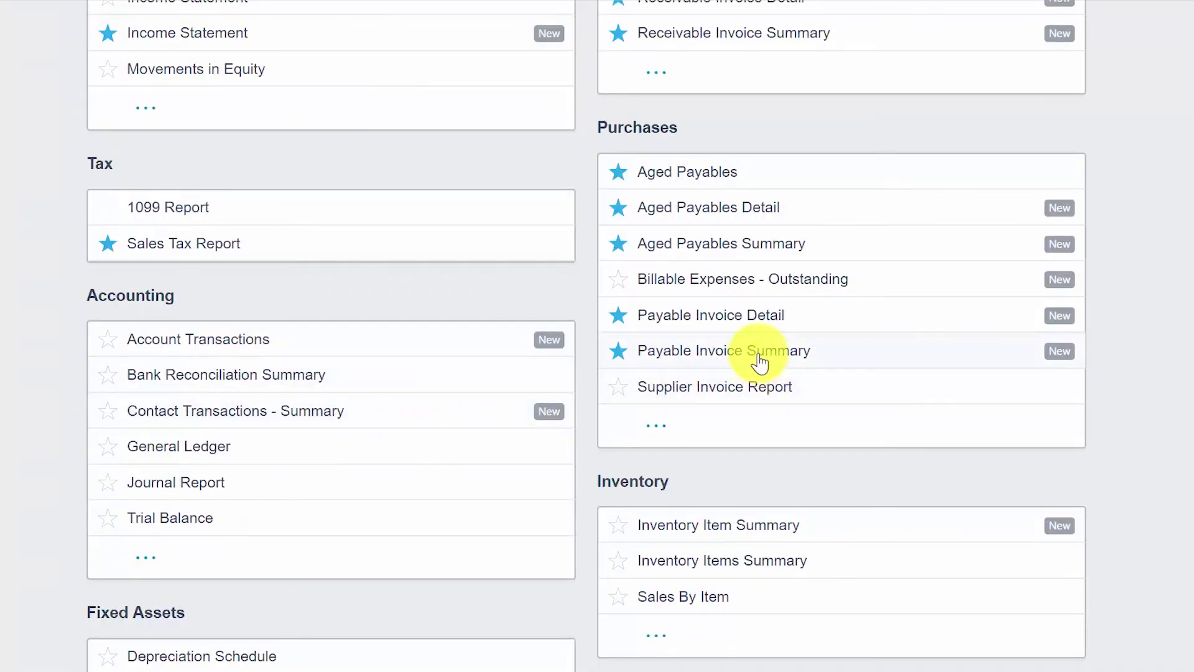
Run Payable Invoice Summary for This Financial Year, January 1 to December 31, 2017
click(758, 355)
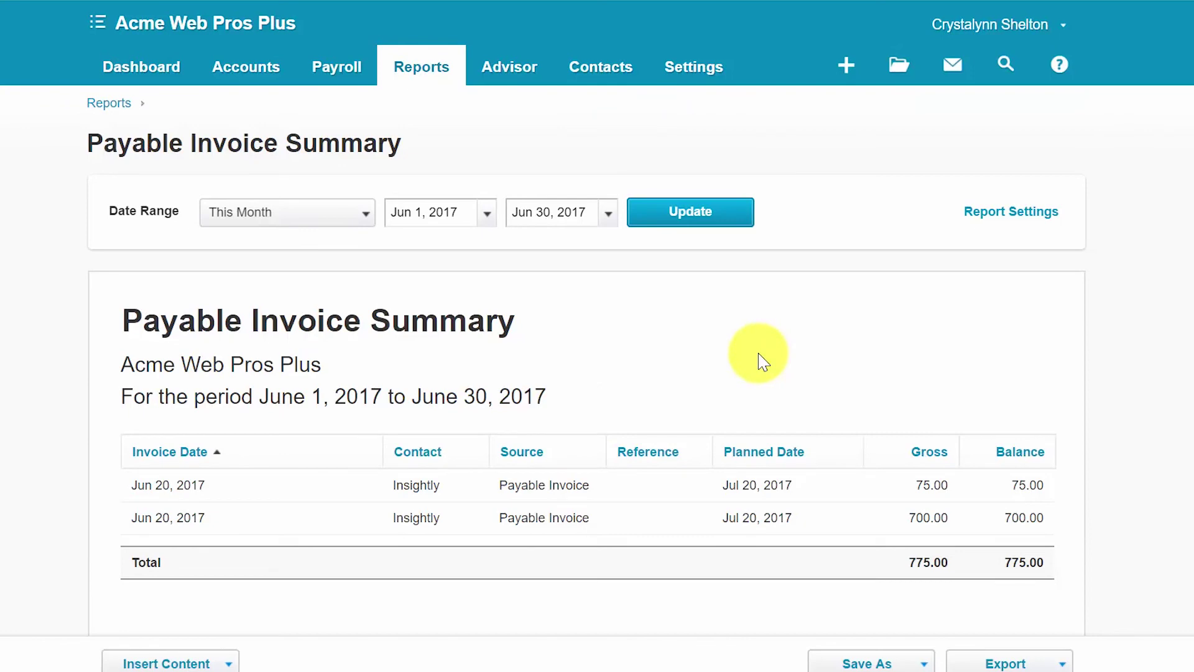
click(352, 217)
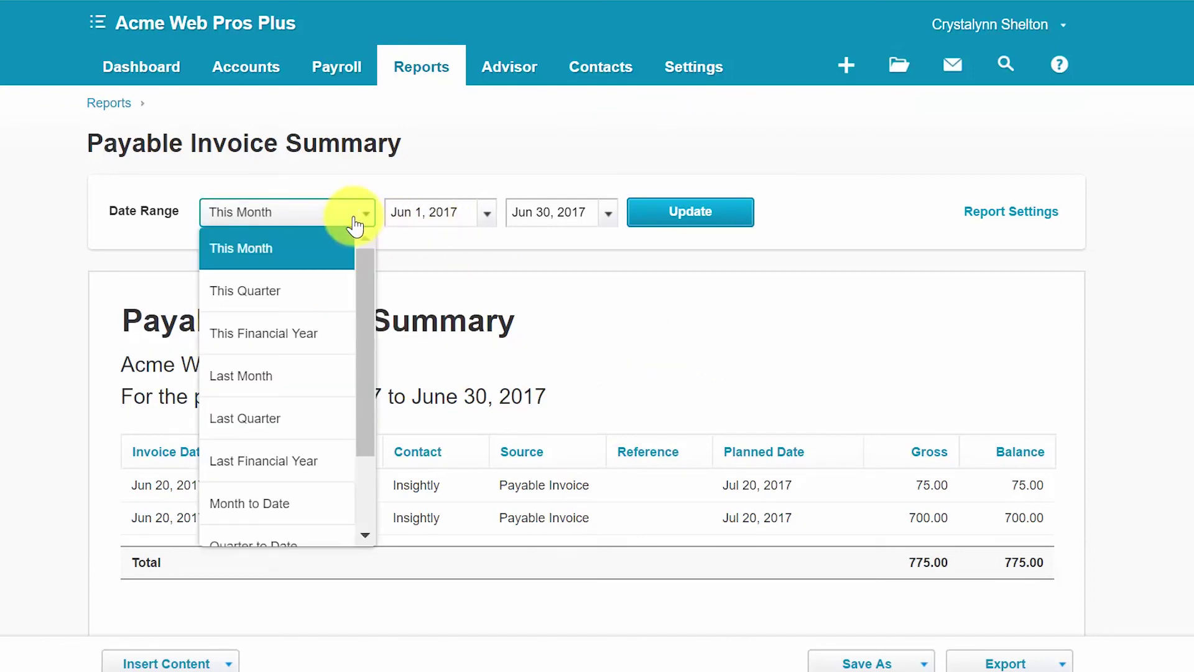
click(326, 341)
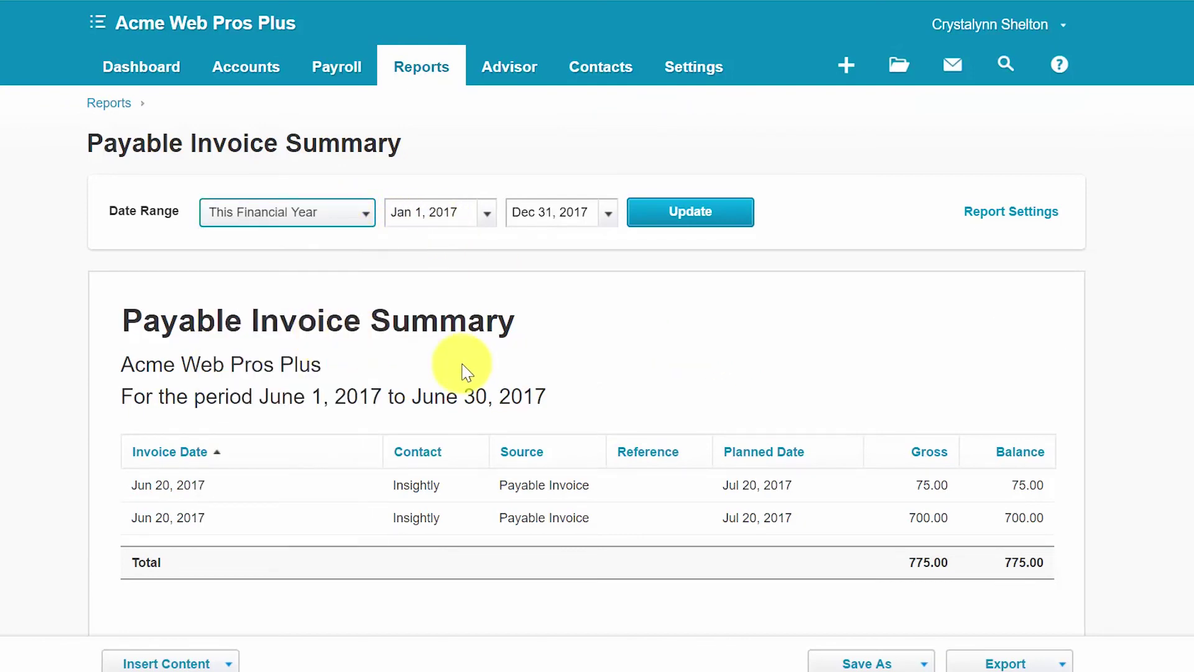
click(725, 213)
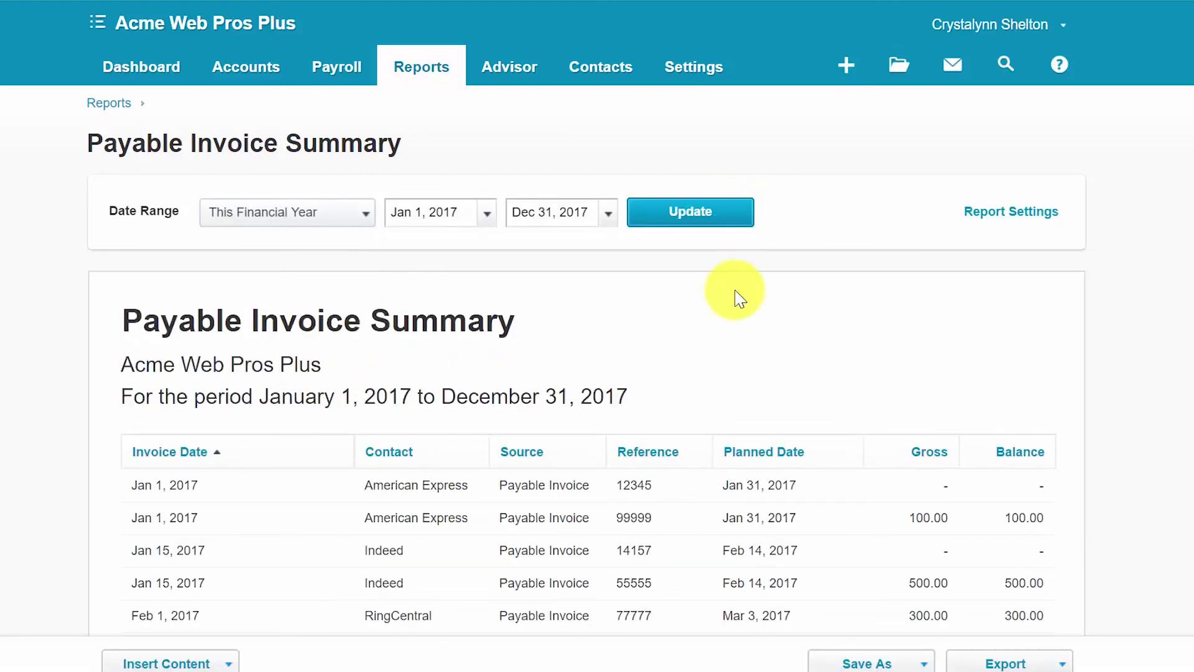
scroll(632, 469, down, 2)
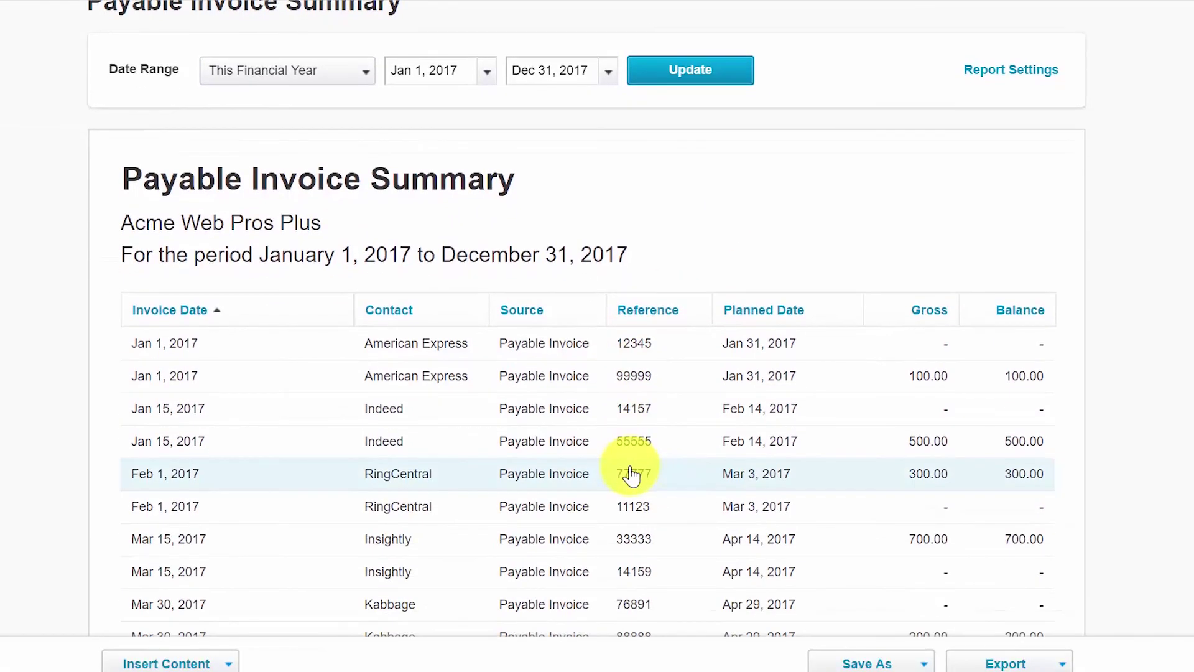
scroll(632, 474, down, 2)
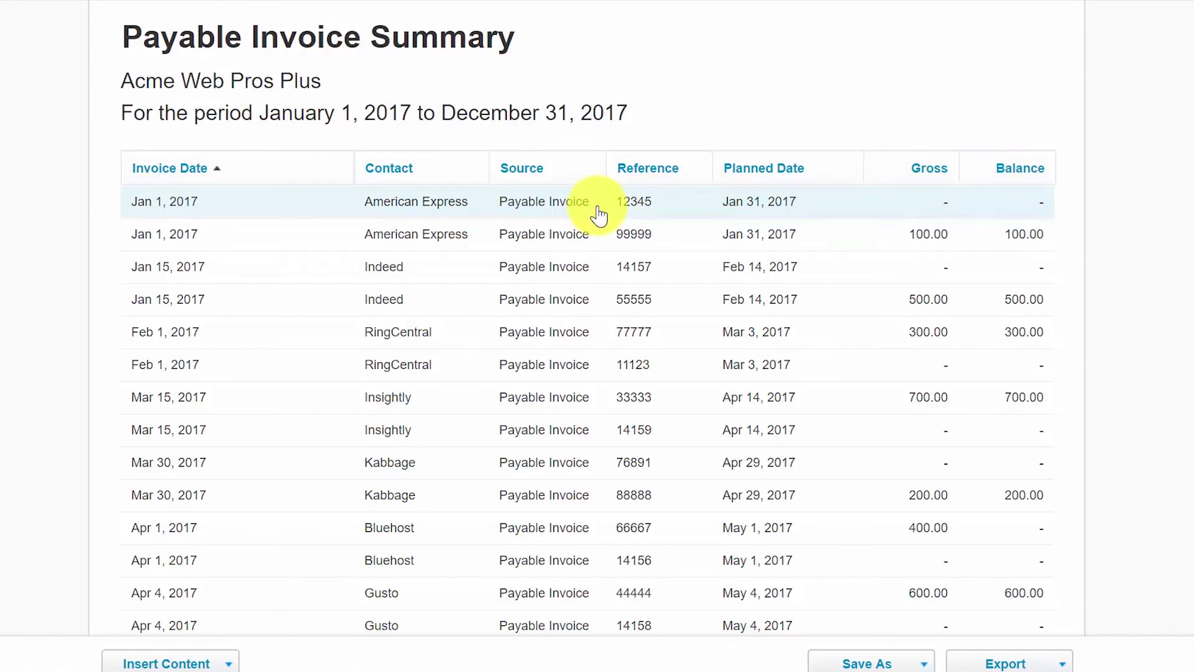
scroll(578, 343, down, 2)
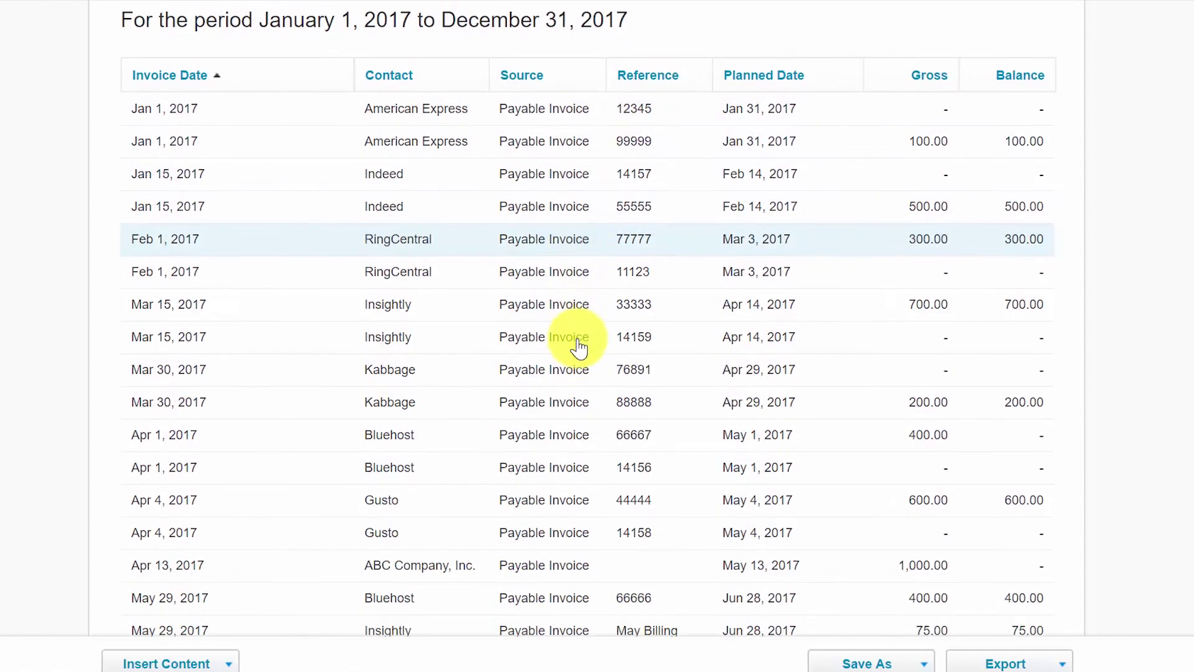
scroll(578, 347, down, 3)
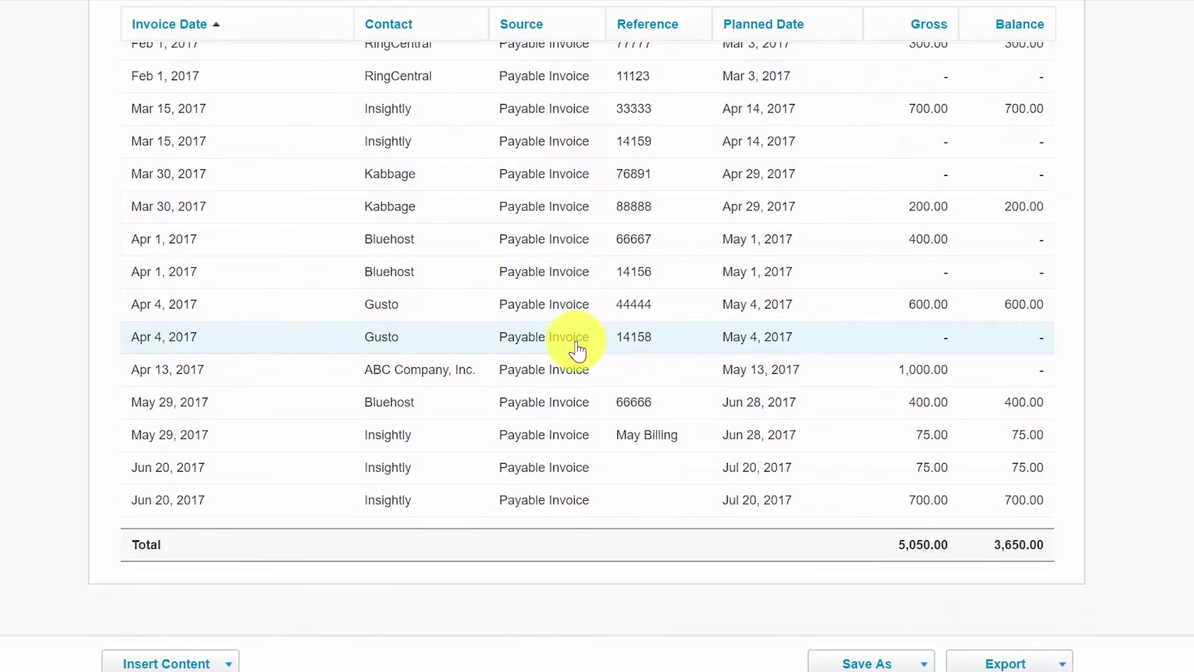
scroll(992, 597, down, 2)
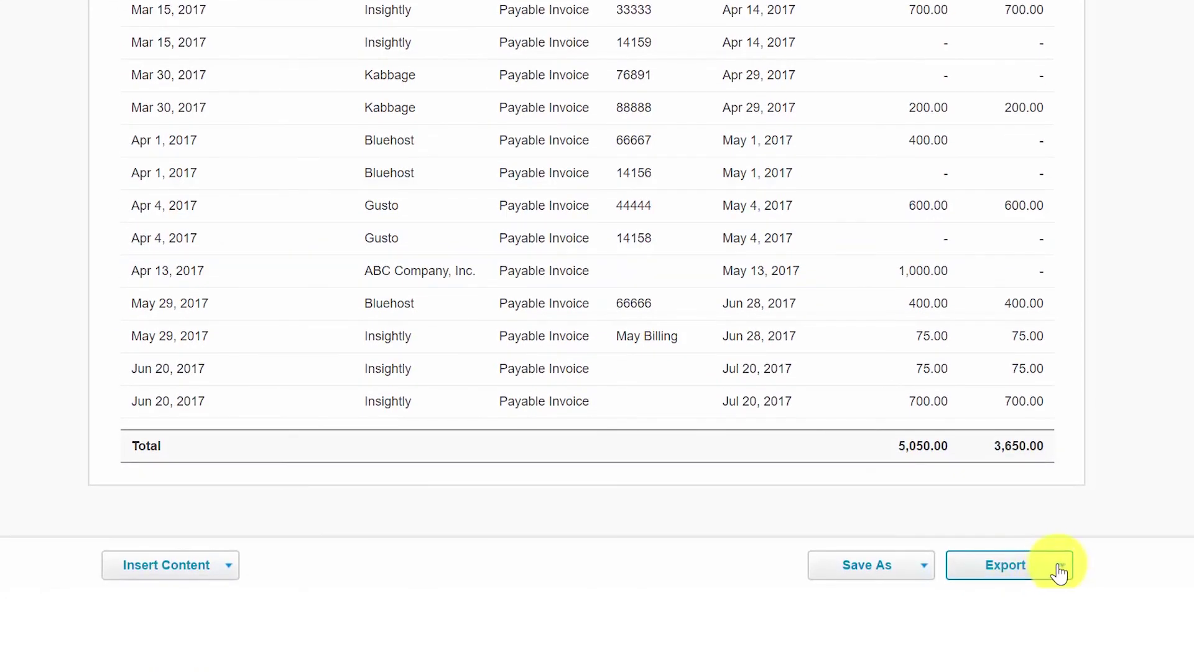
click(1059, 570)
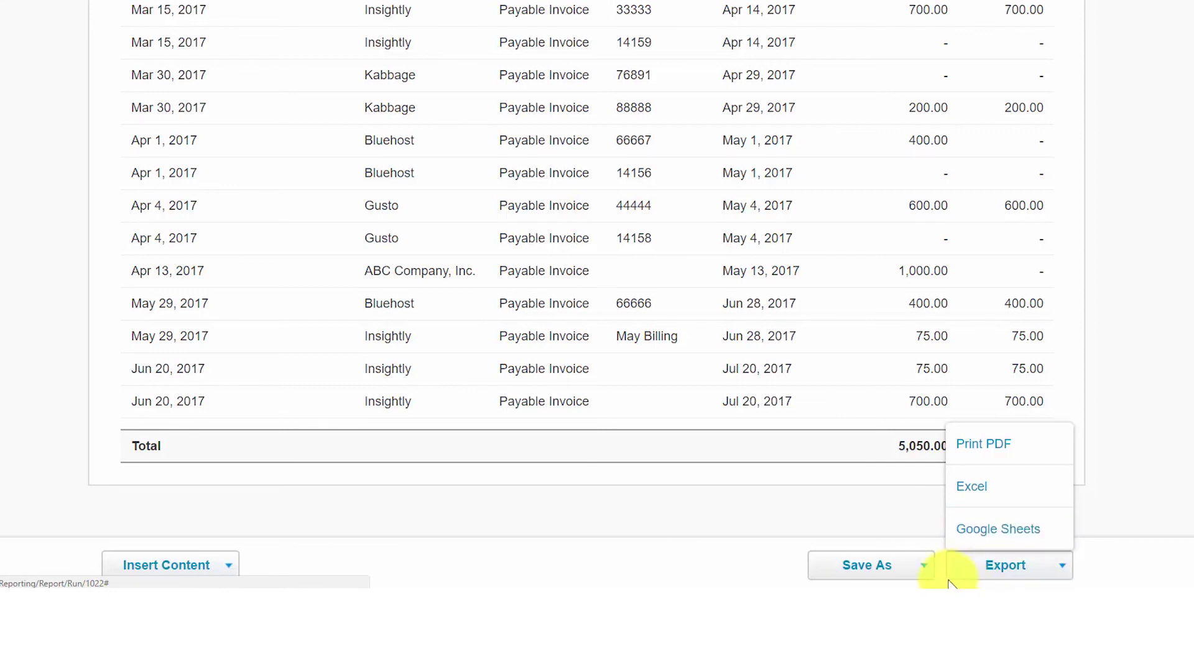
click(924, 567)
click(925, 567)
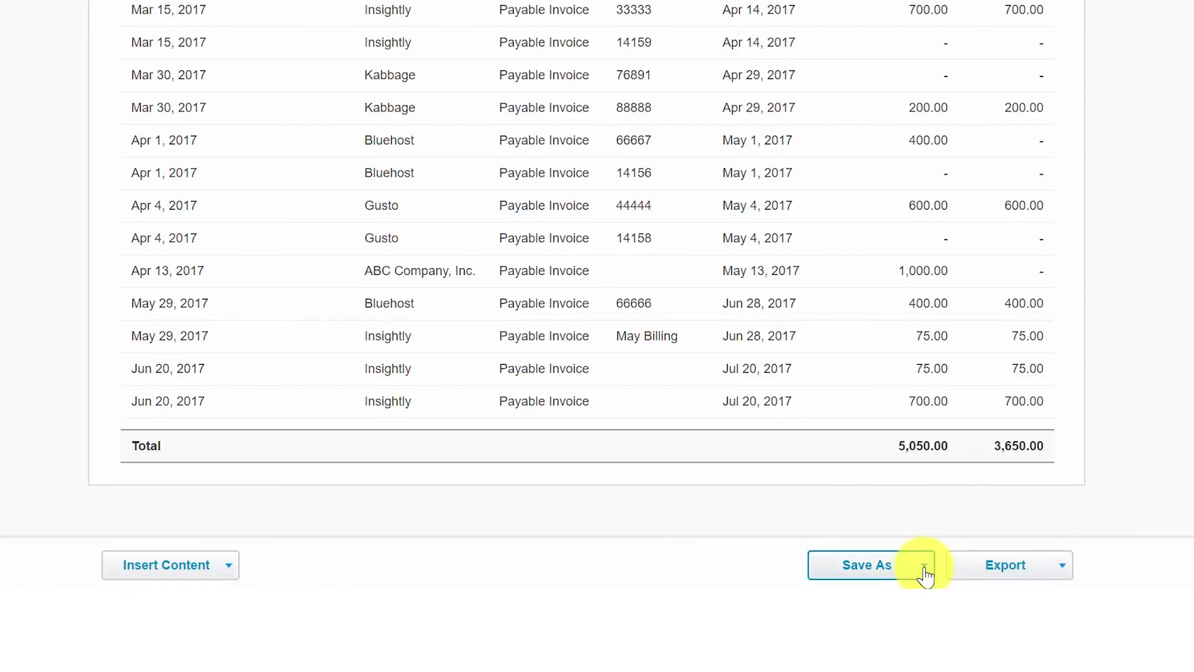
Show the report's Save As options: Draft, Published and Custom
click(925, 567)
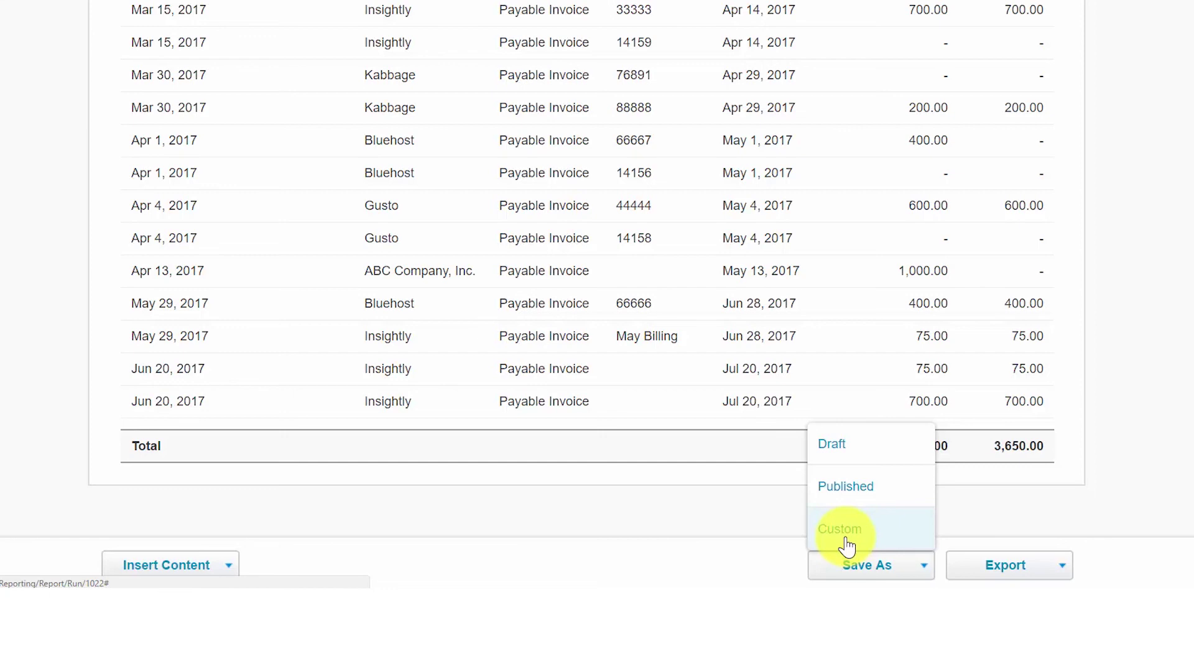
scroll(848, 548, up, 7)
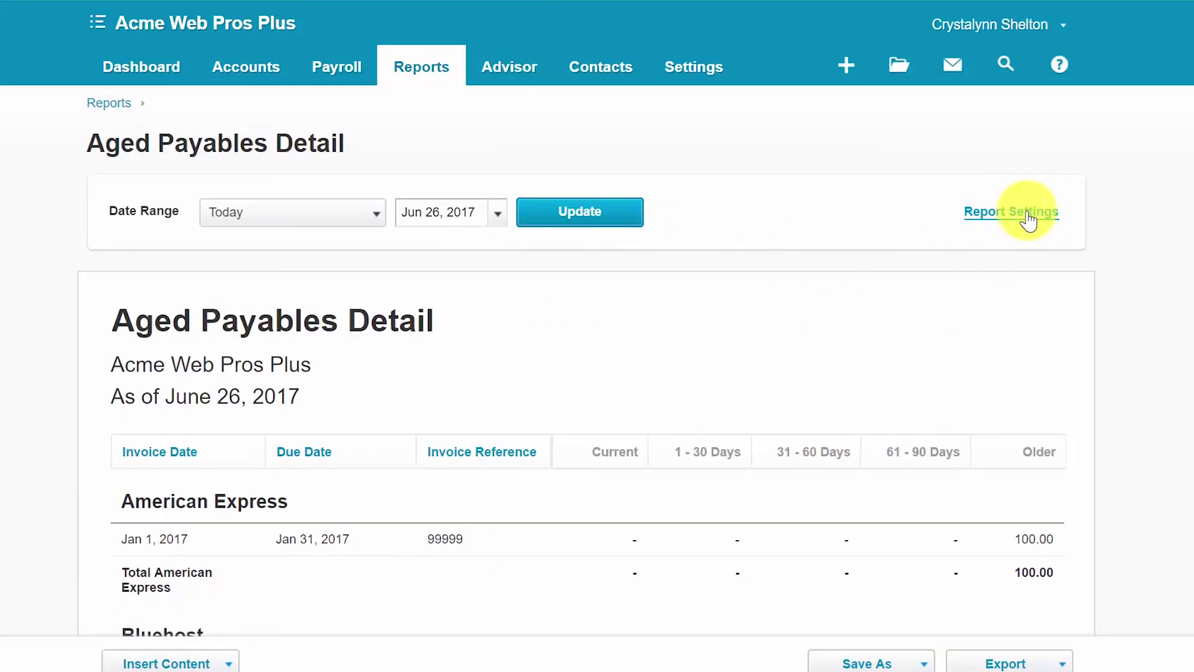
Expand Aged Payables Detail settings, keeping Date Range as Today and ageing by Due Date
click(1029, 224)
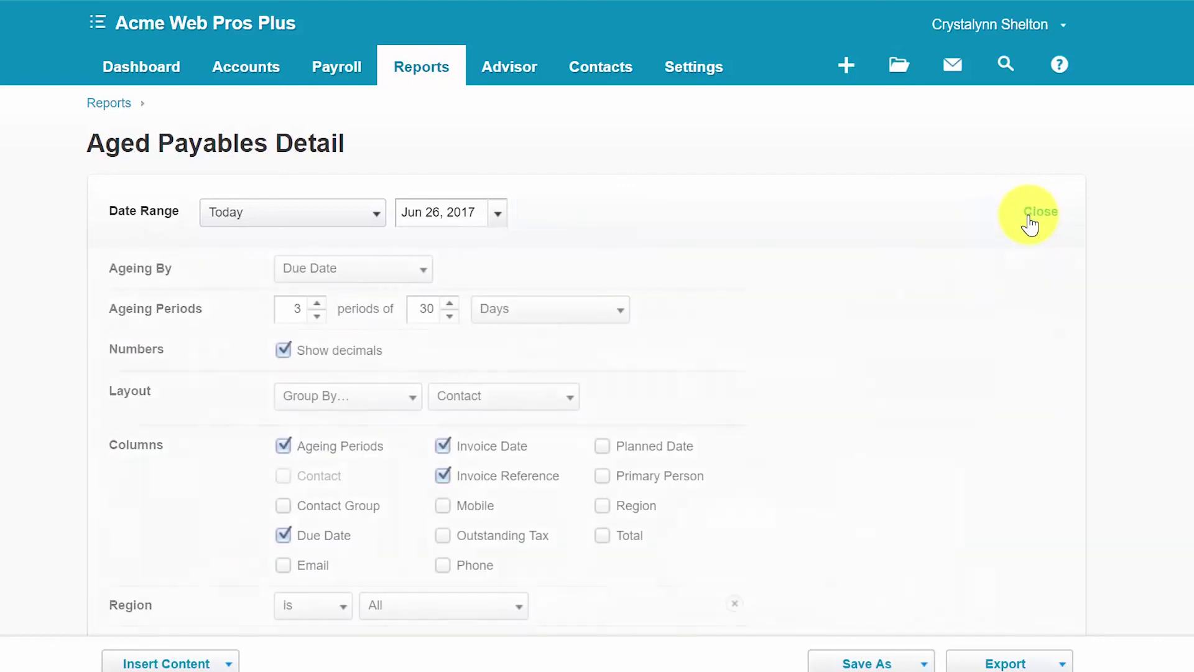
scroll(851, 224, down, 1)
scroll(851, 224, down, 2)
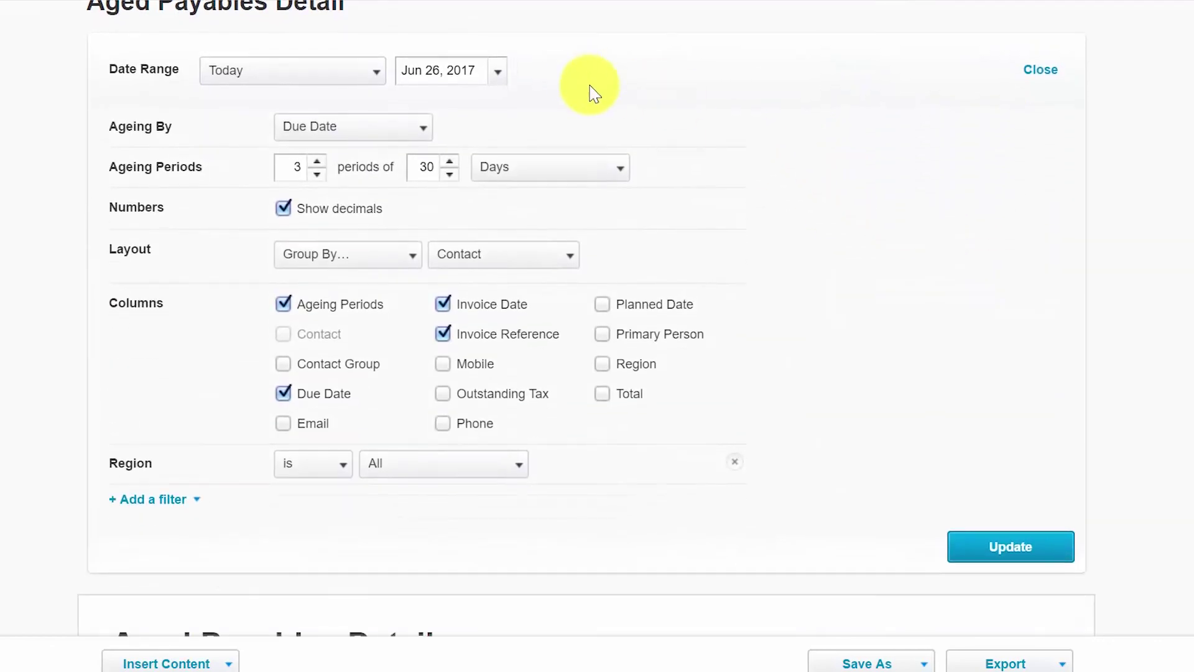
scroll(446, 153, up, 2)
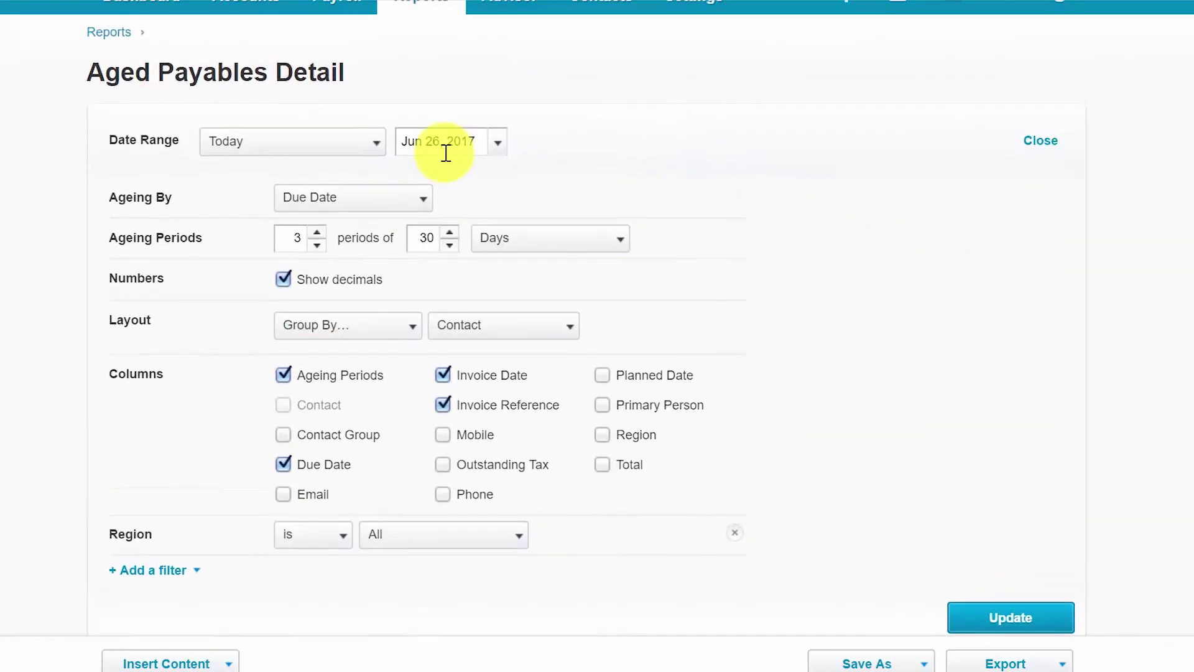
click(376, 150)
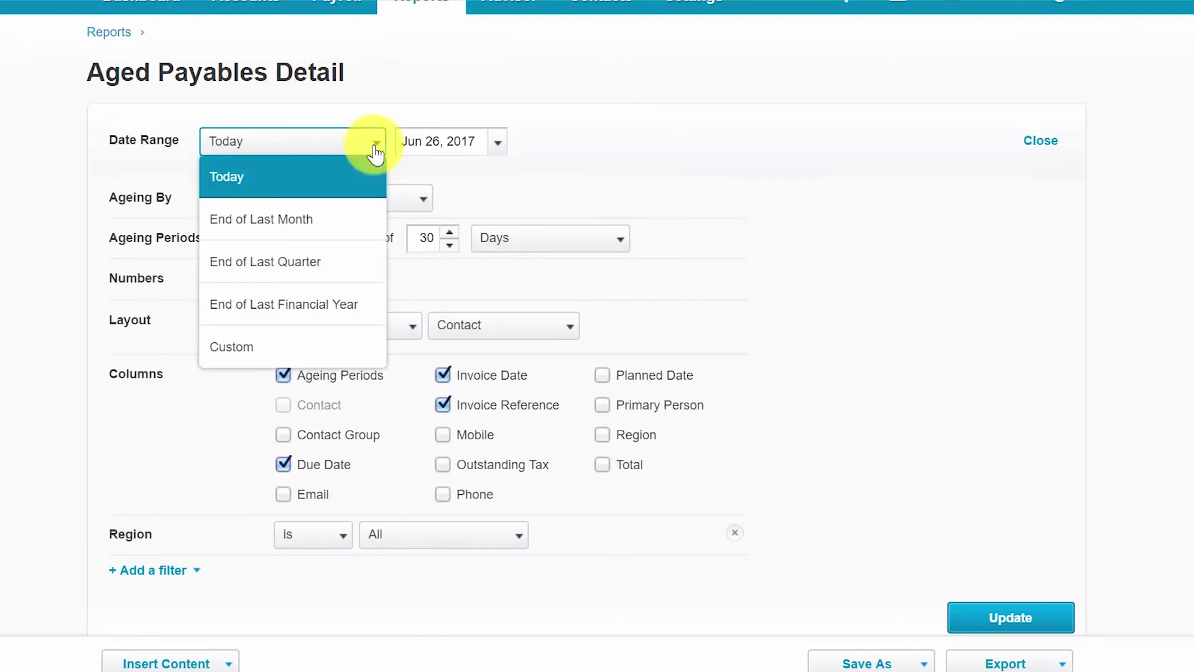
click(375, 148)
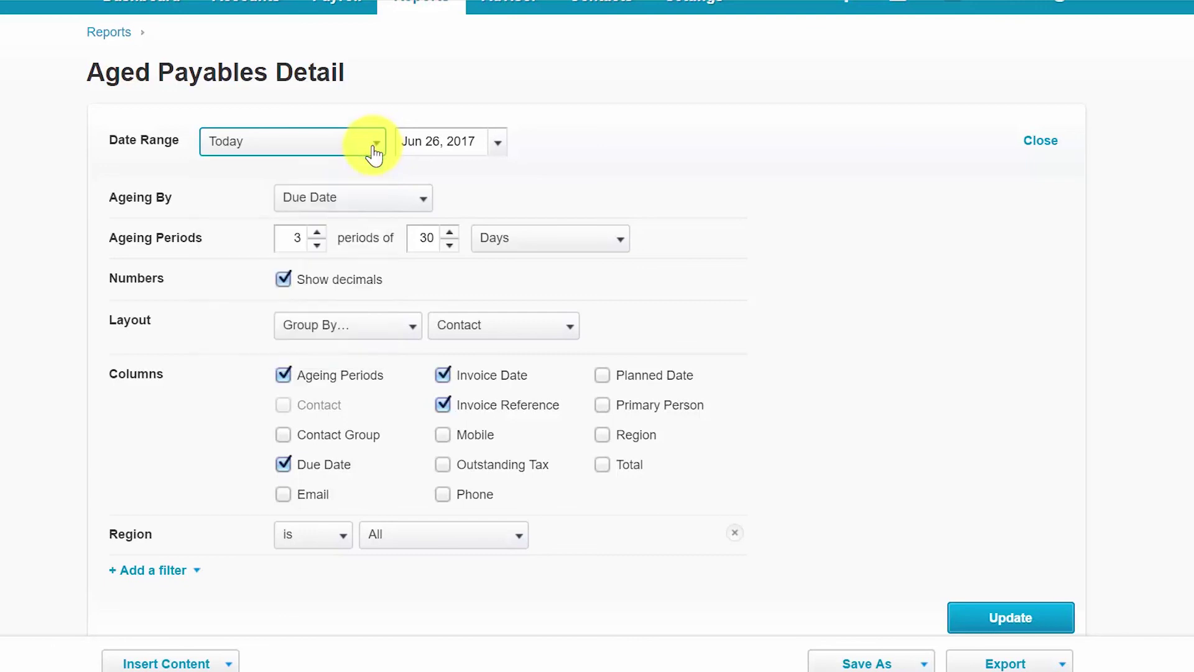
click(422, 205)
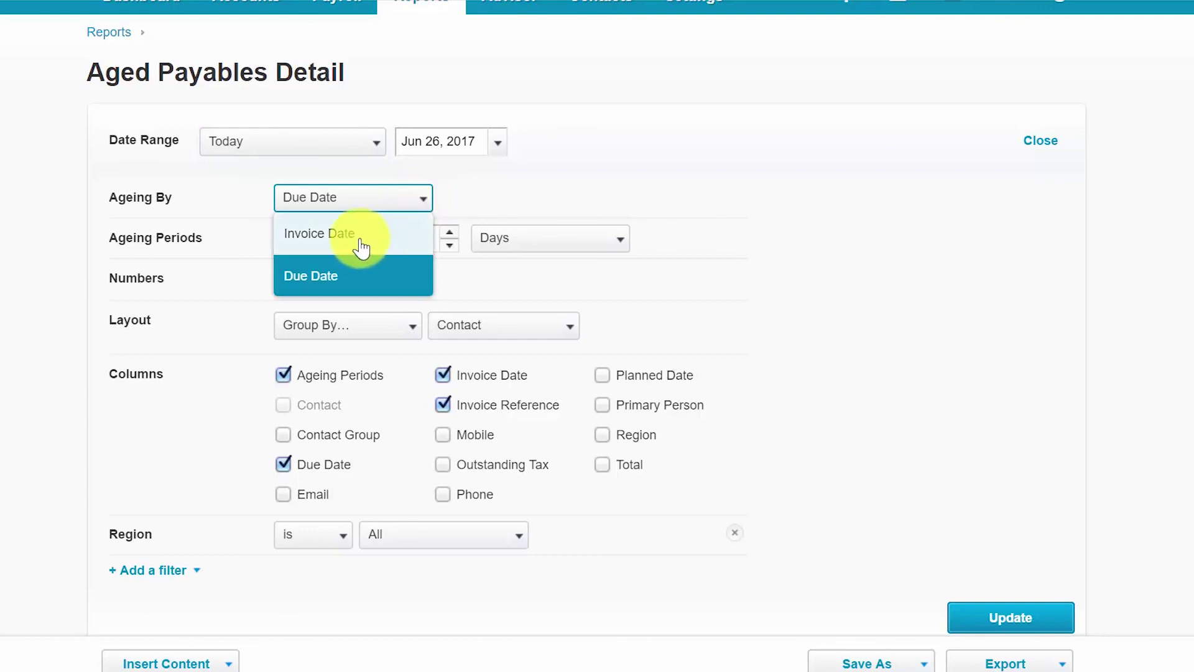
click(512, 192)
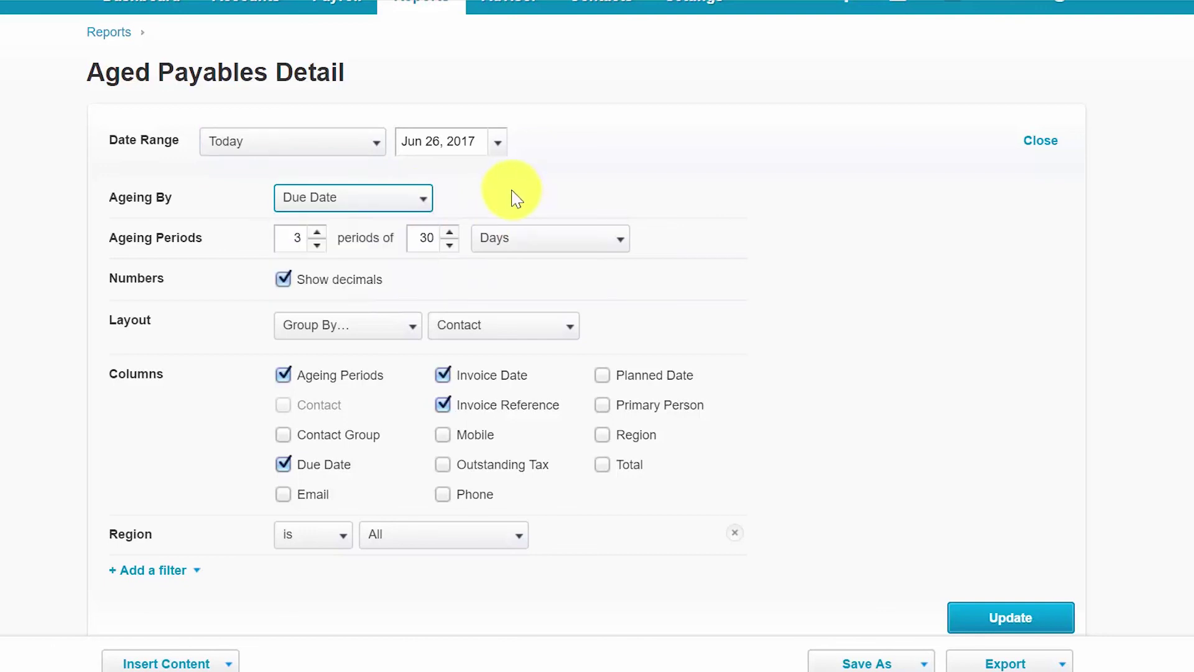
click(300, 246)
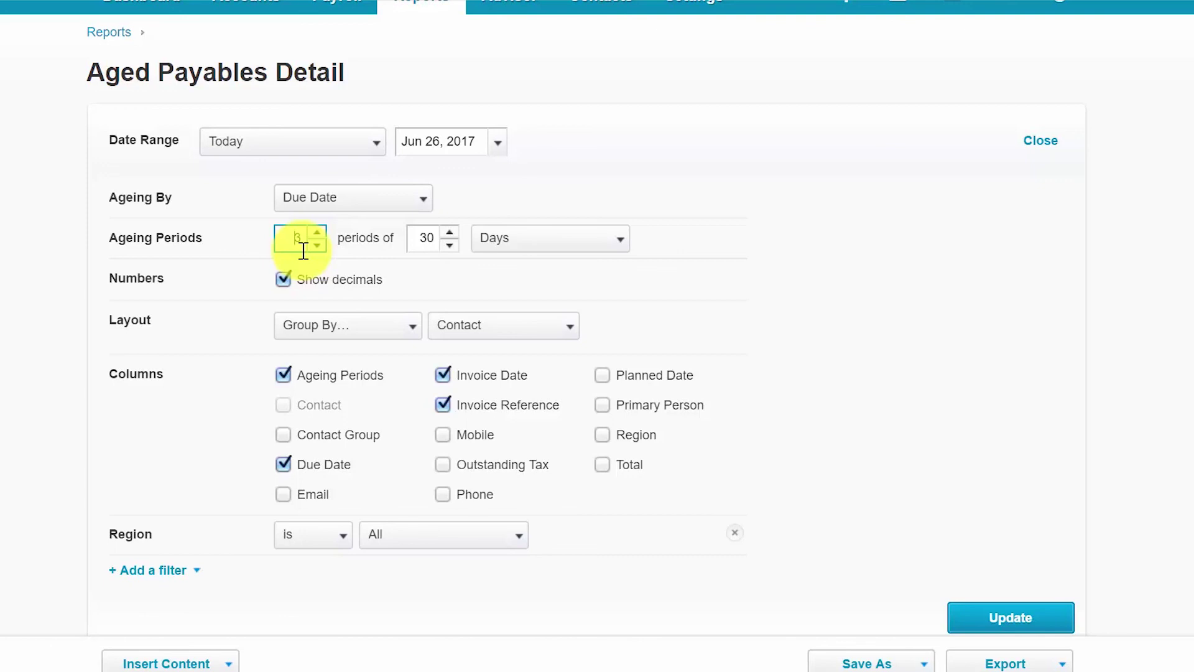
double_click(299, 238)
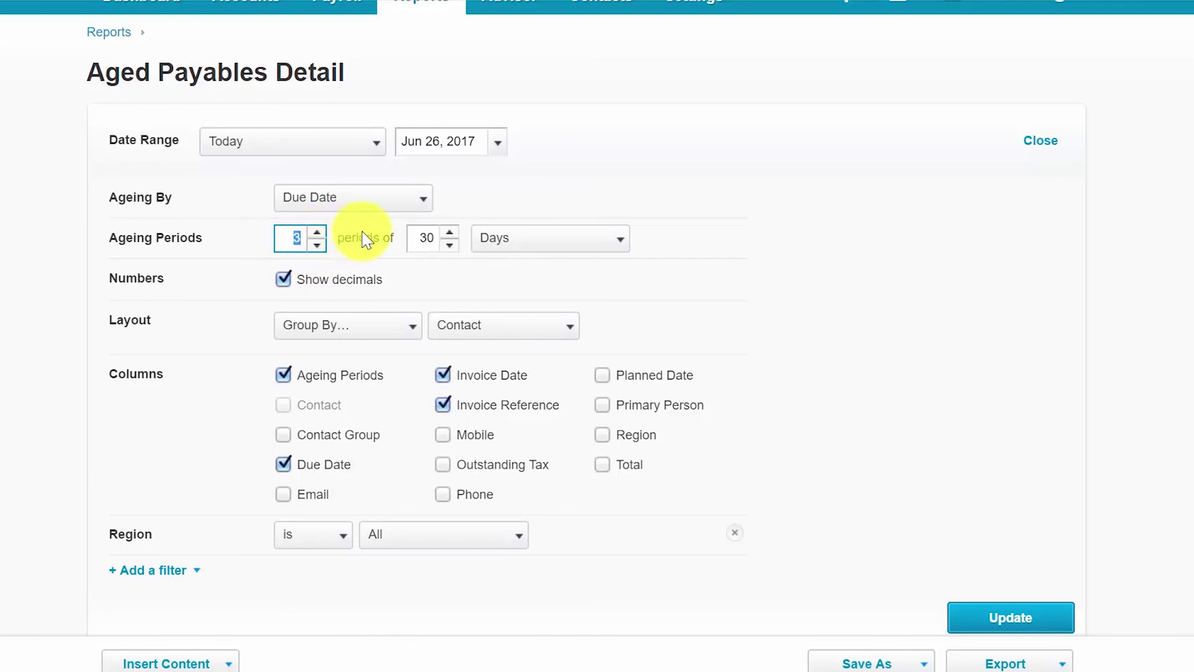
double_click(423, 238)
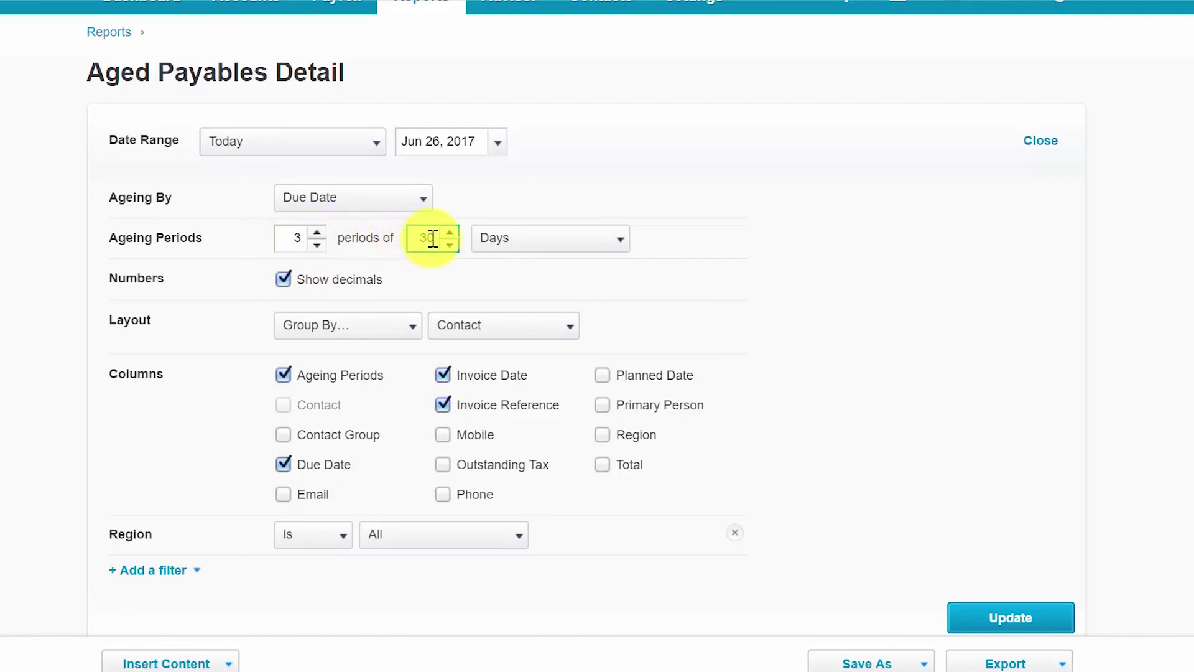
click(318, 233)
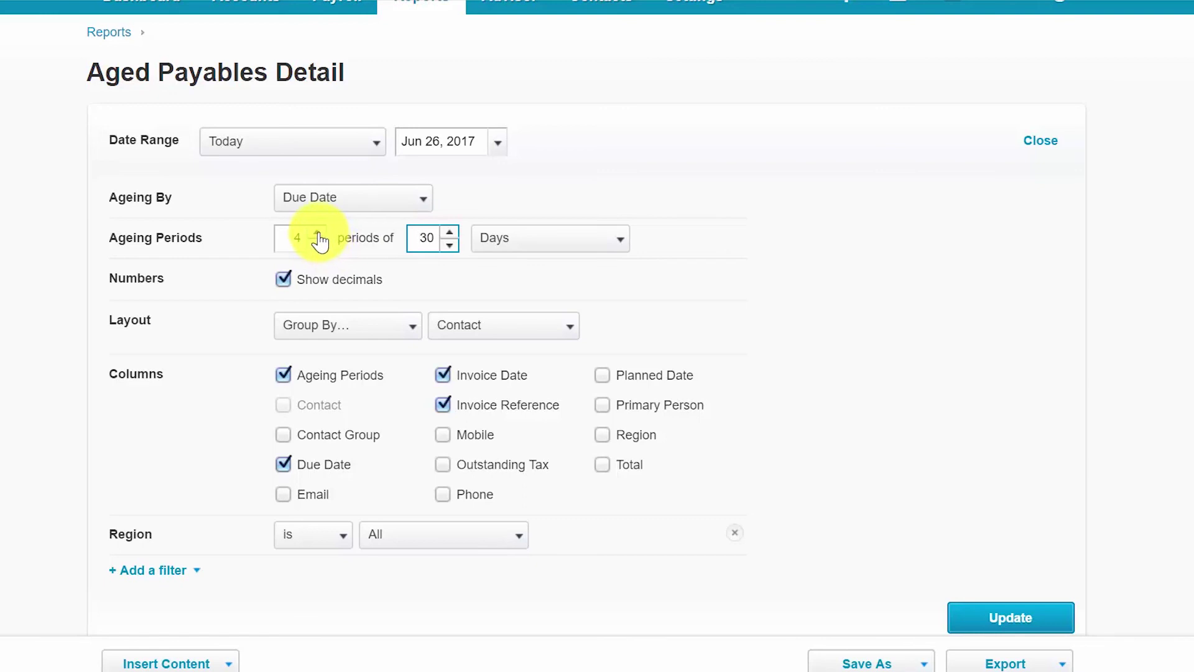
click(424, 237)
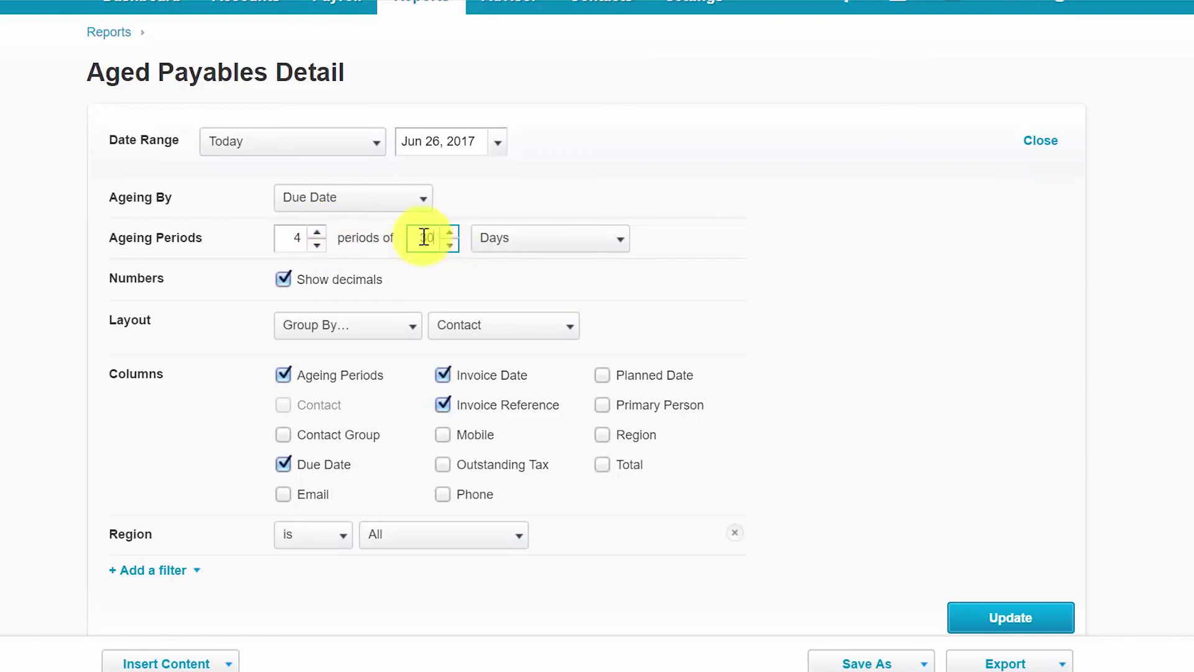
click(318, 245)
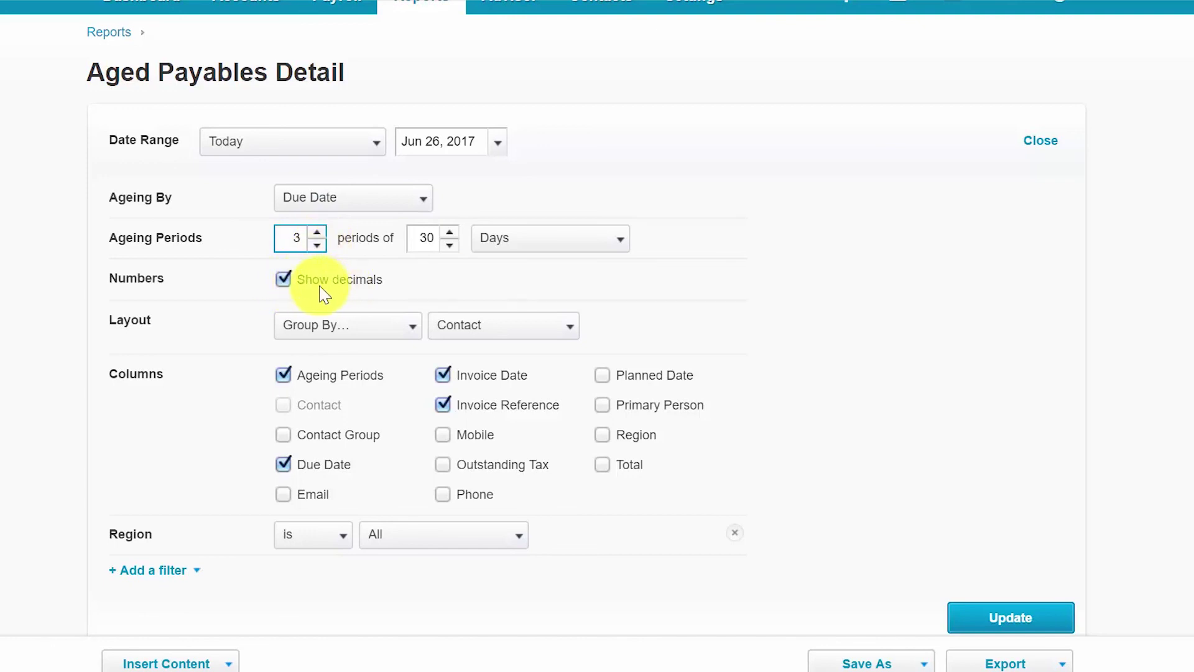
click(284, 280)
click(284, 280)
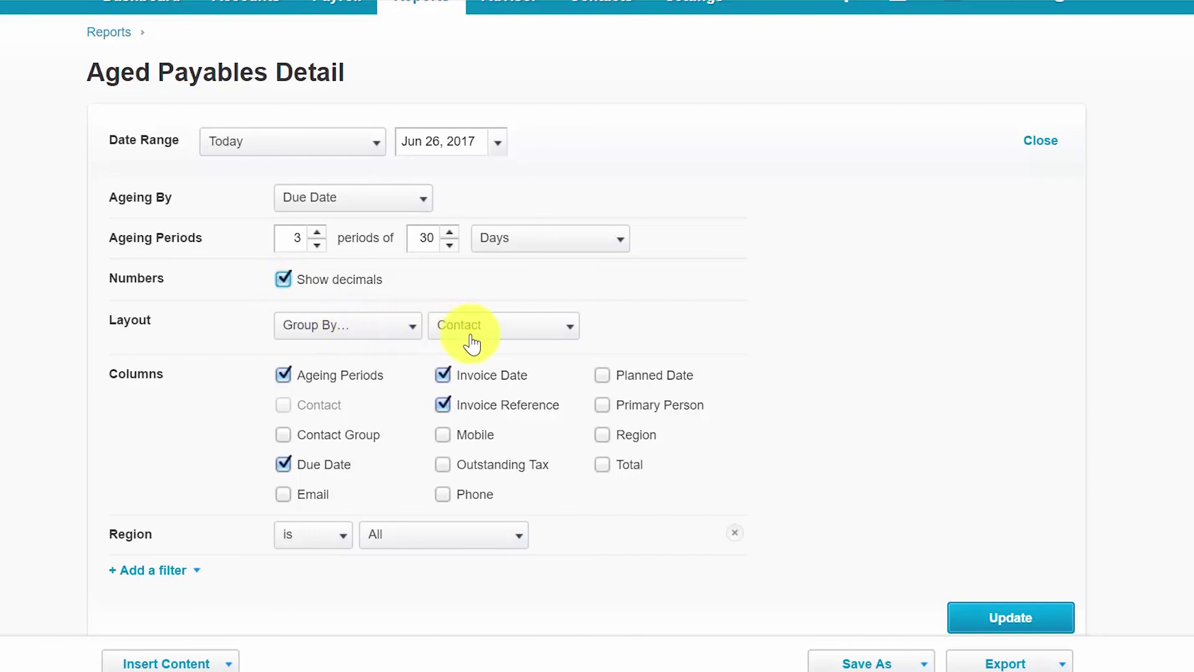
Keep grouping by Contact, add Contact Group, Mobile and Outstanding Tax columns, remove Invoice Reference
click(570, 329)
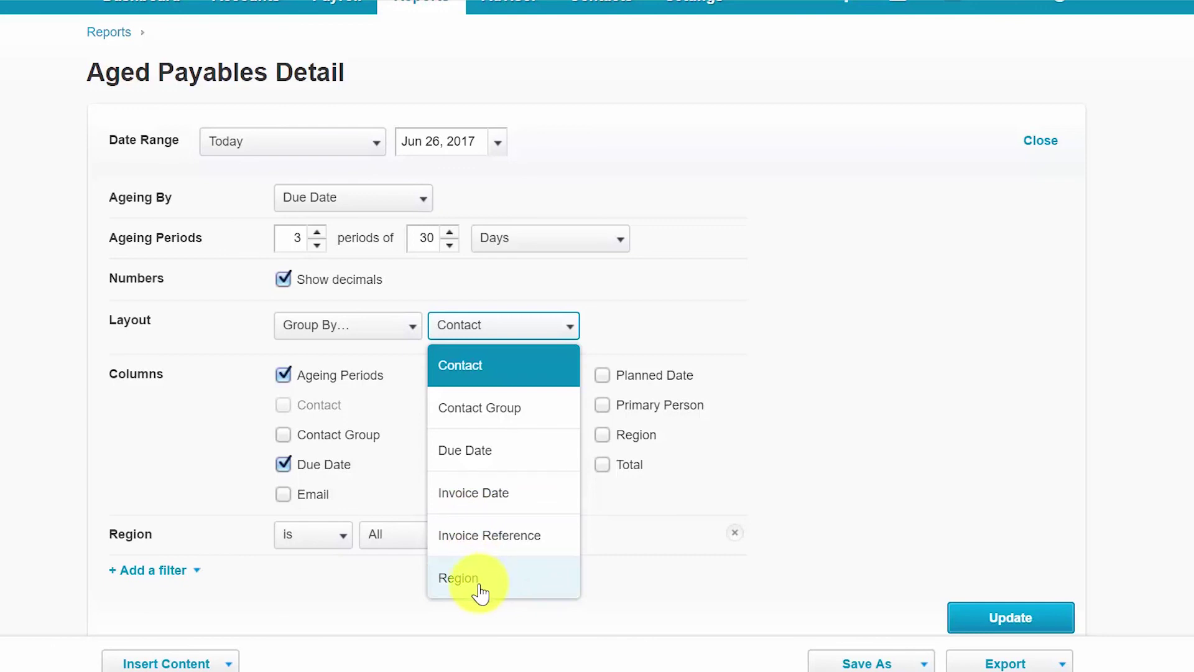
click(858, 430)
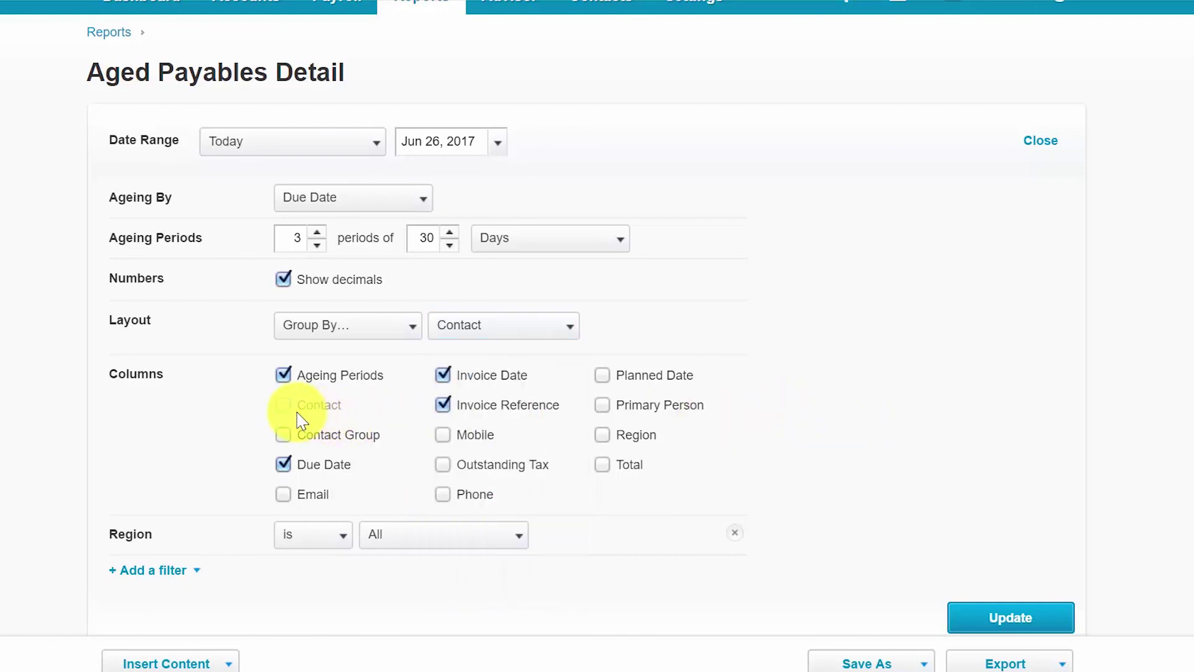
click(284, 436)
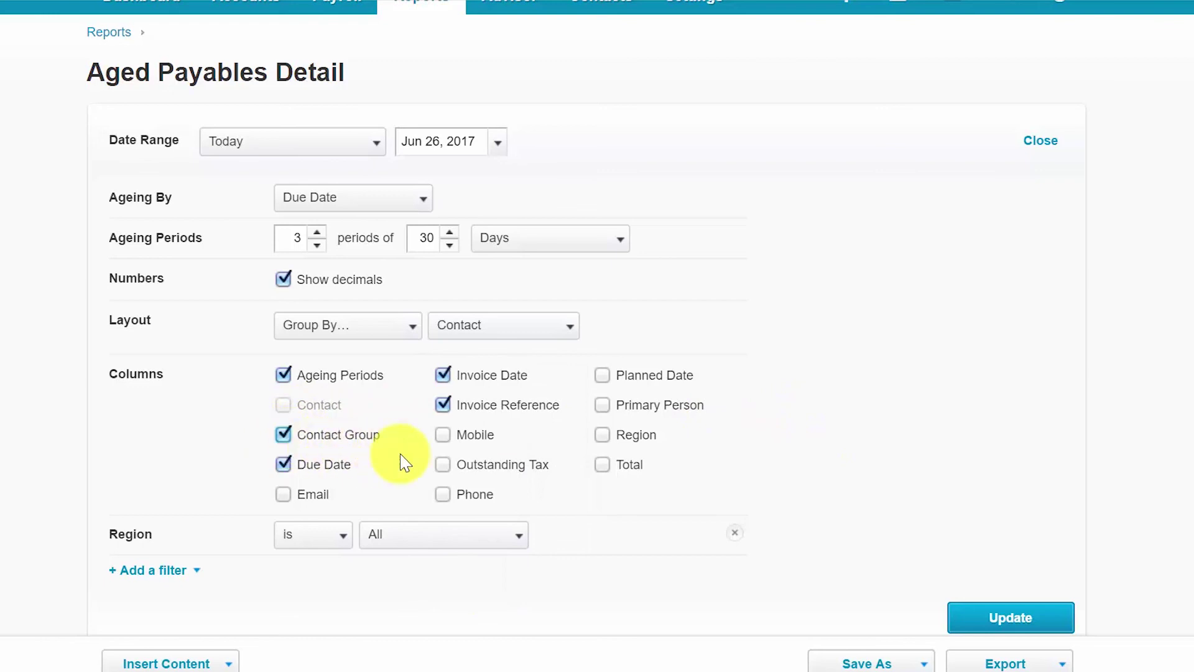
click(443, 436)
click(443, 465)
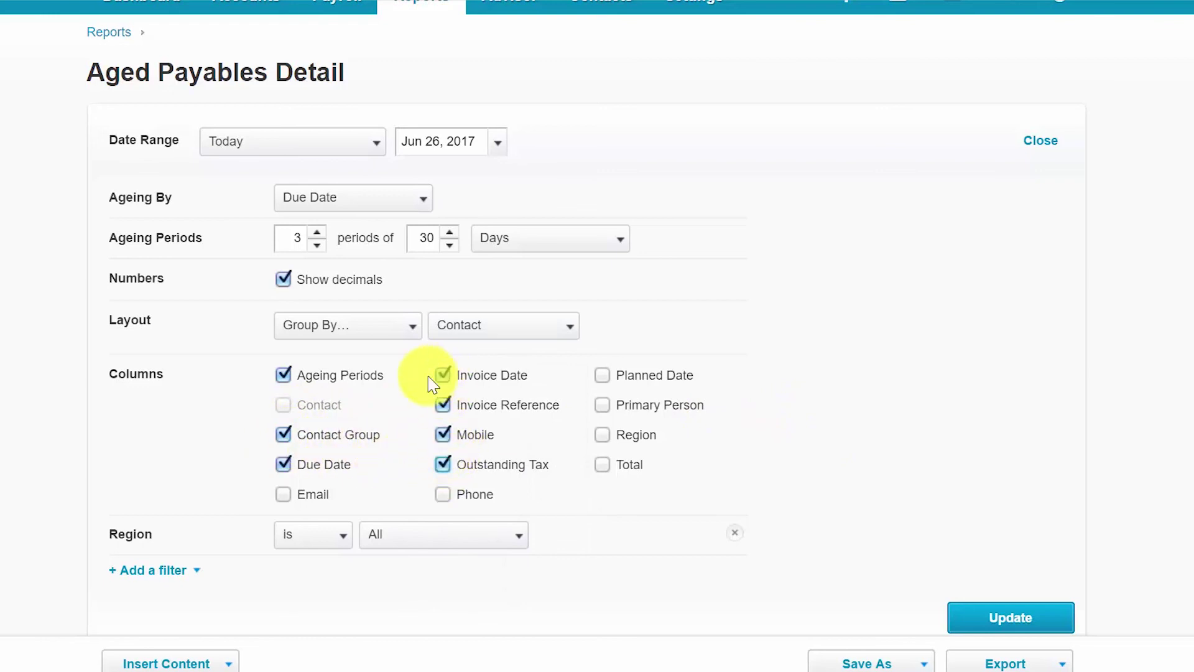
click(448, 406)
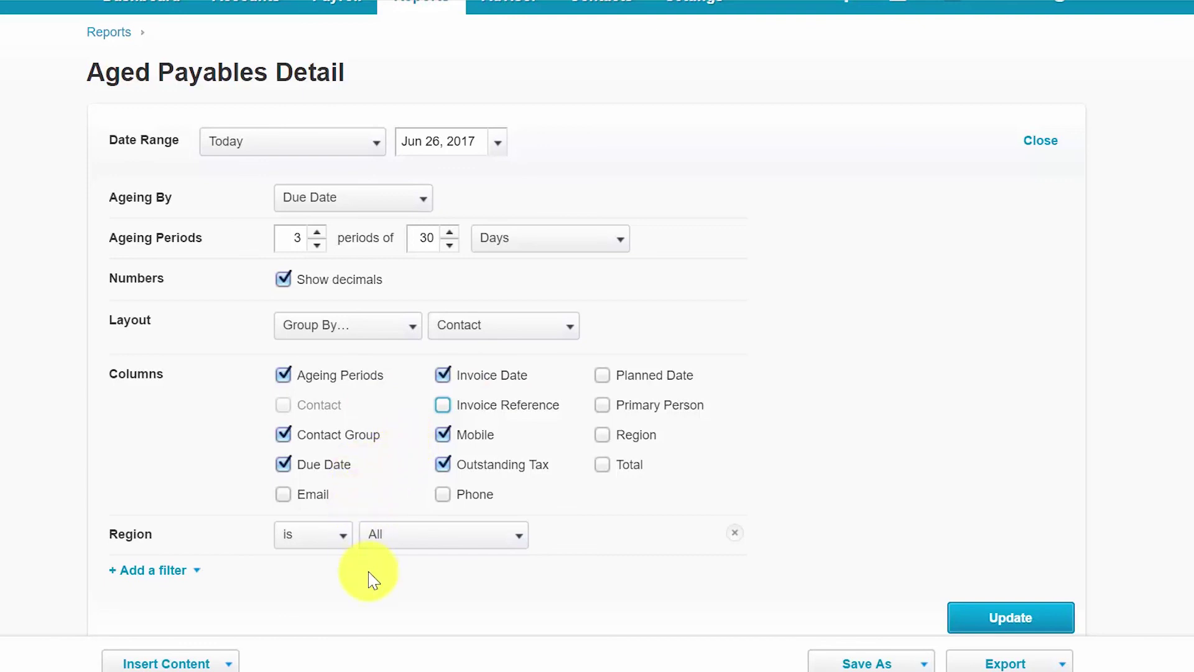
click(346, 543)
click(347, 543)
click(518, 536)
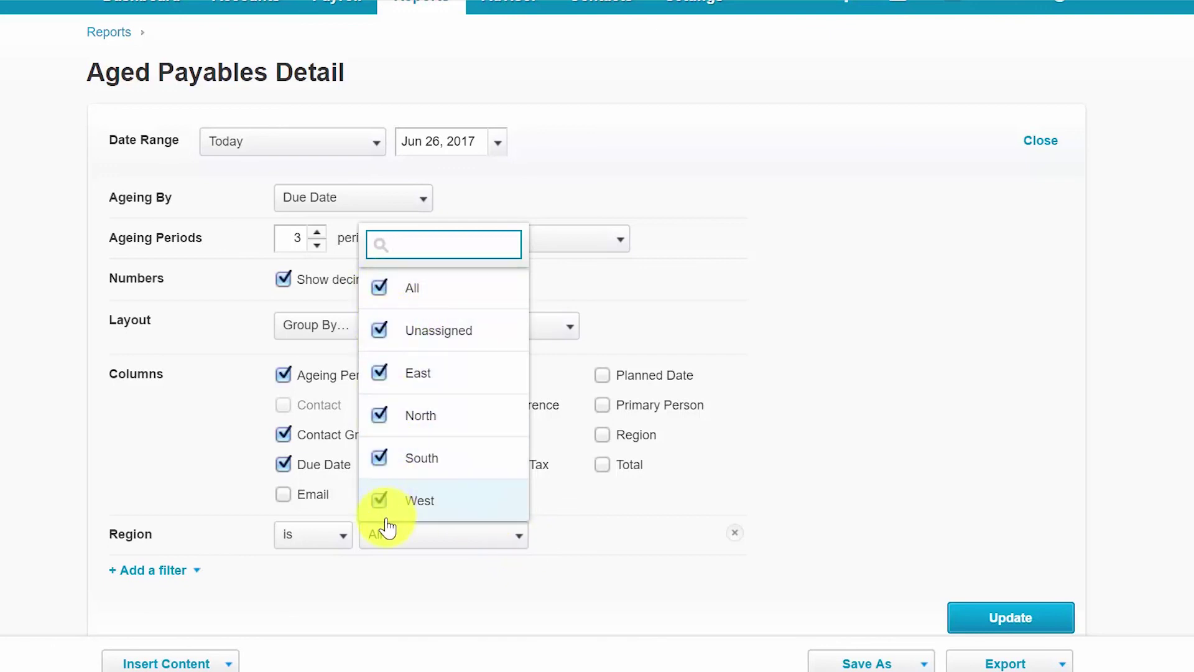
click(405, 590)
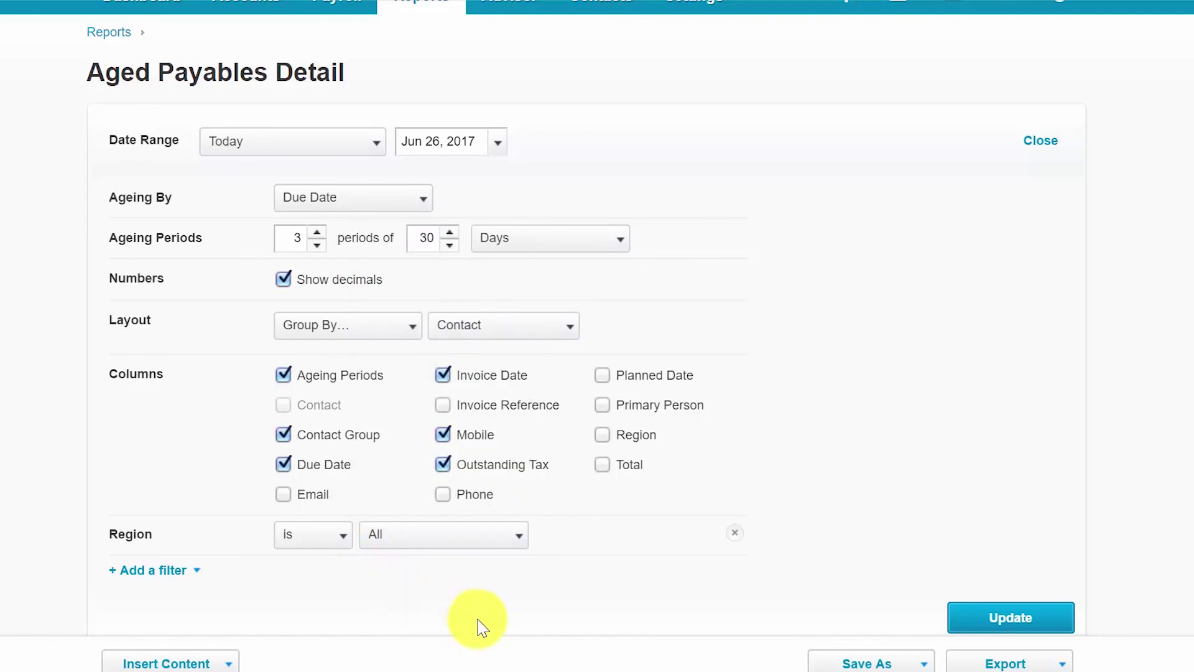
scroll(577, 635, down, 1)
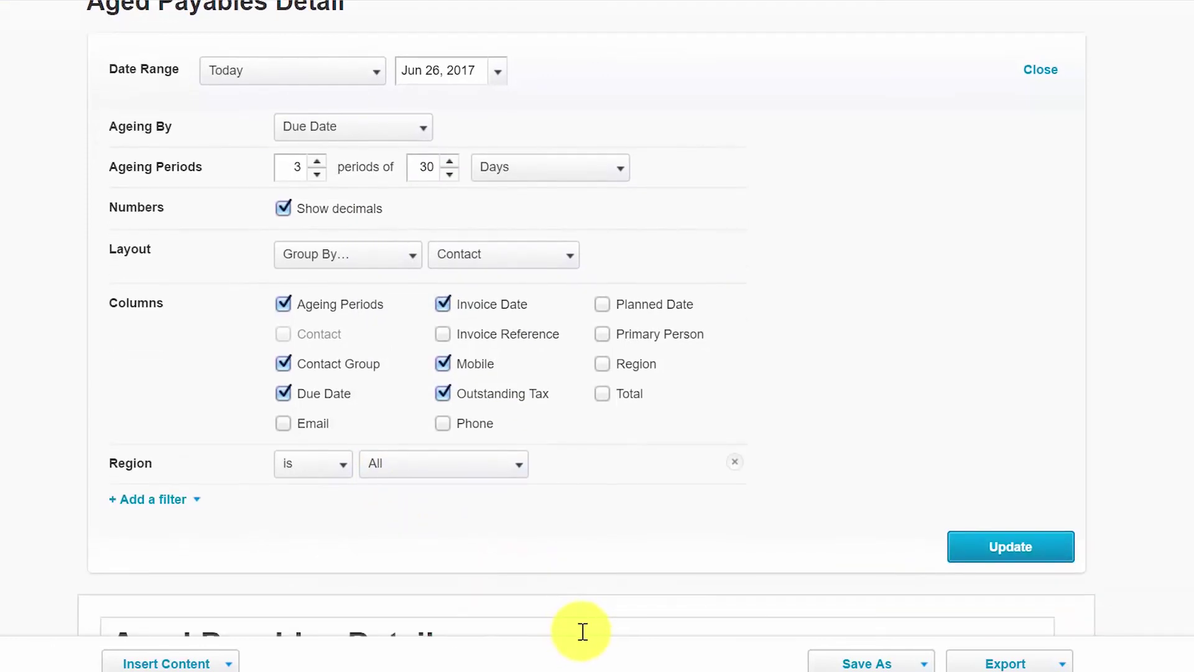
scroll(585, 629, down, 2)
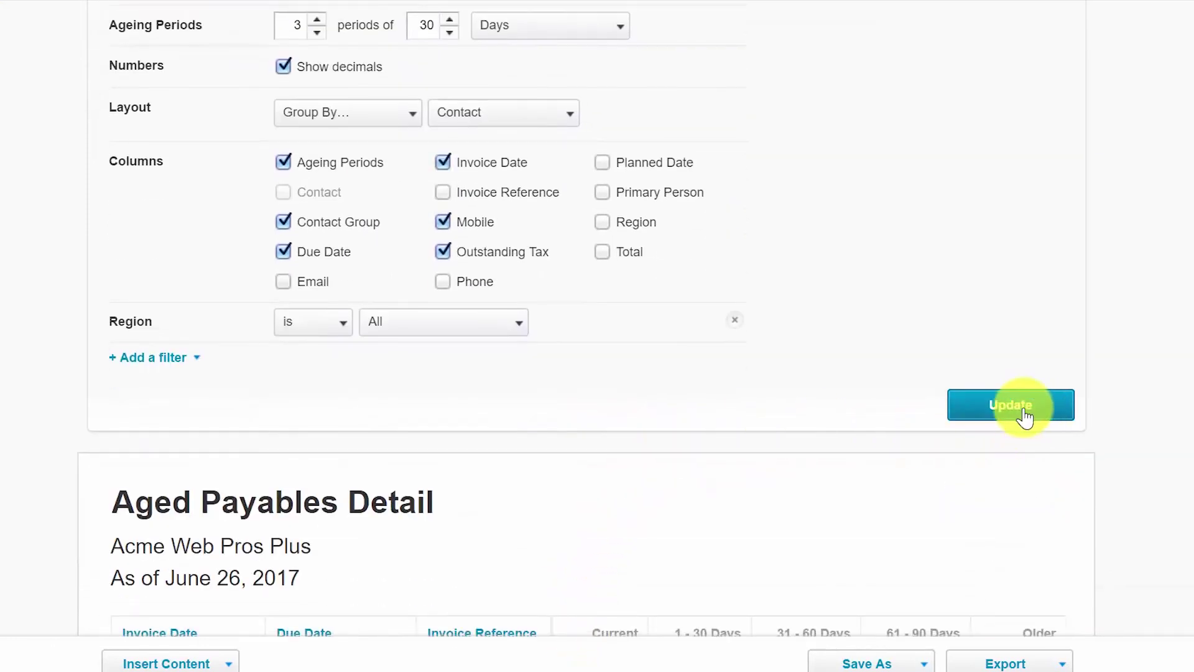